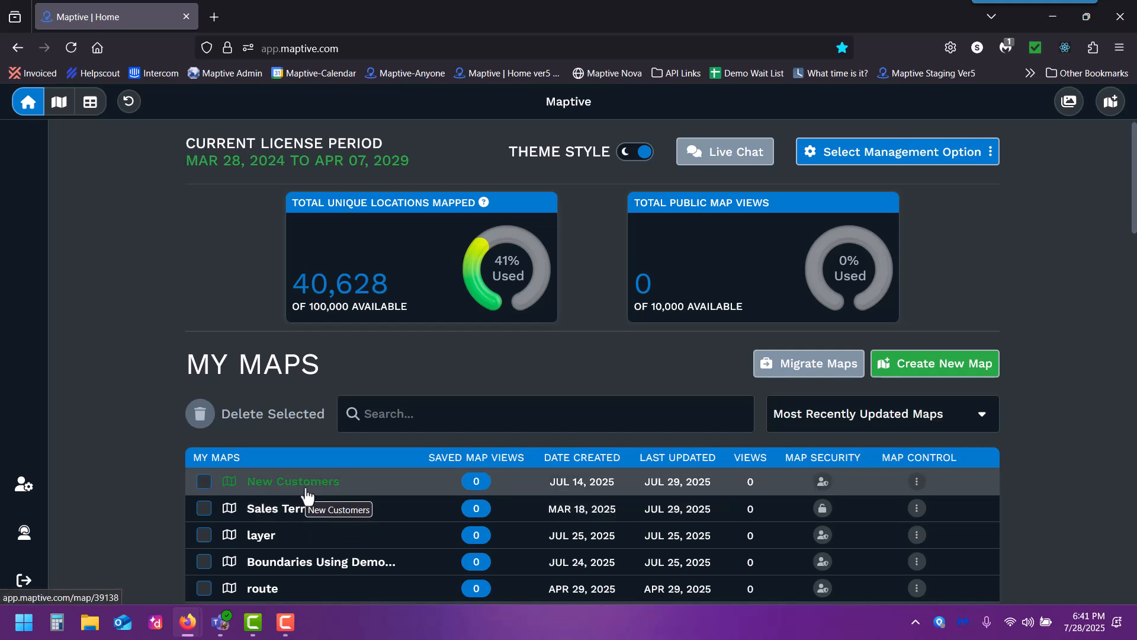
# Open the New Customers map and start a new layered map named Onion.
pyautogui.click(305, 491)
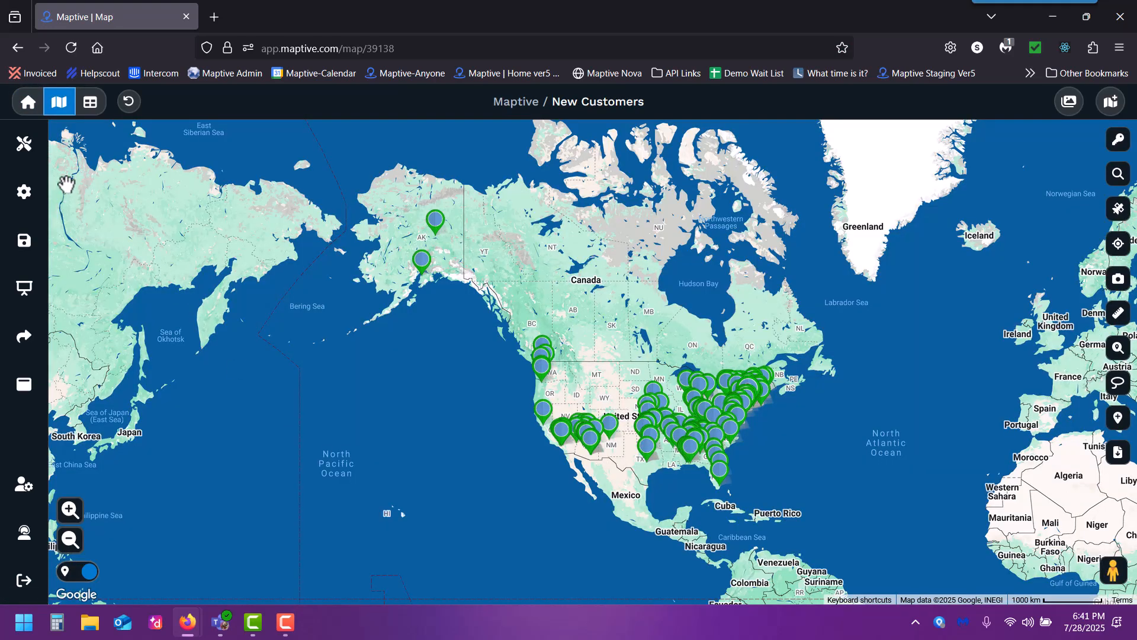
pyautogui.click(35, 164)
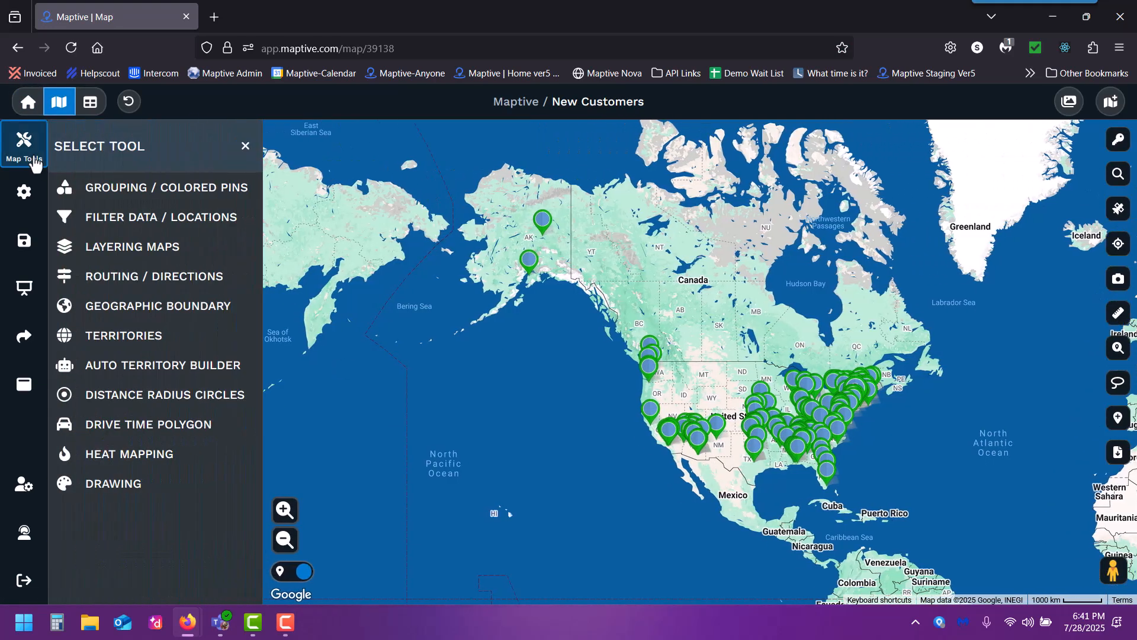
pyautogui.click(144, 251)
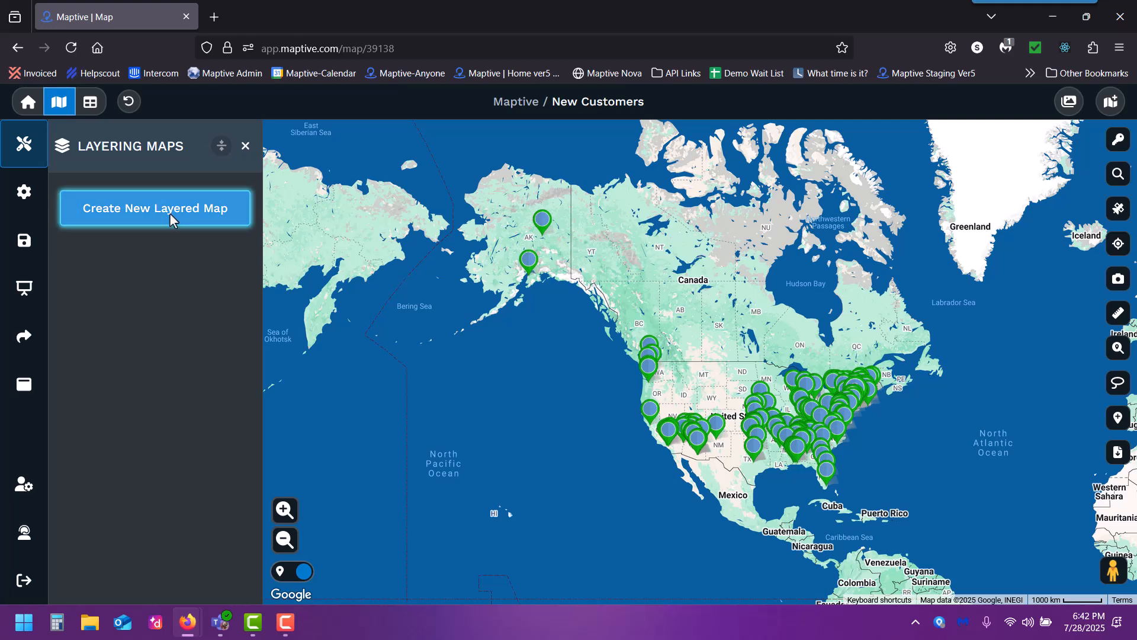
pyautogui.click(170, 213)
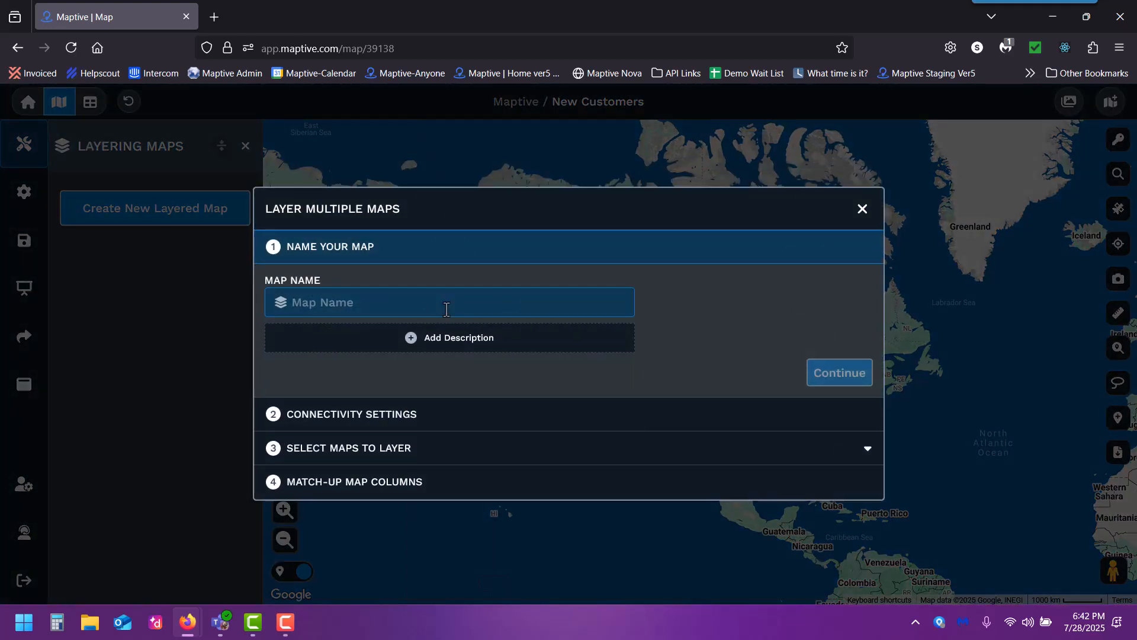
pyautogui.write('Onion')
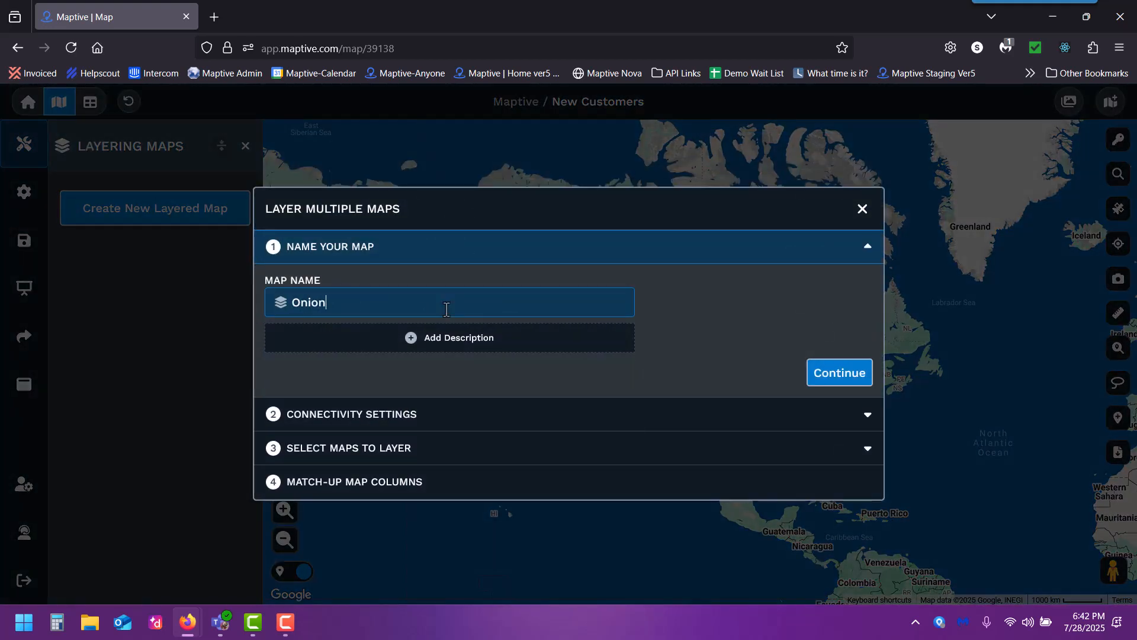
pyautogui.click(841, 375)
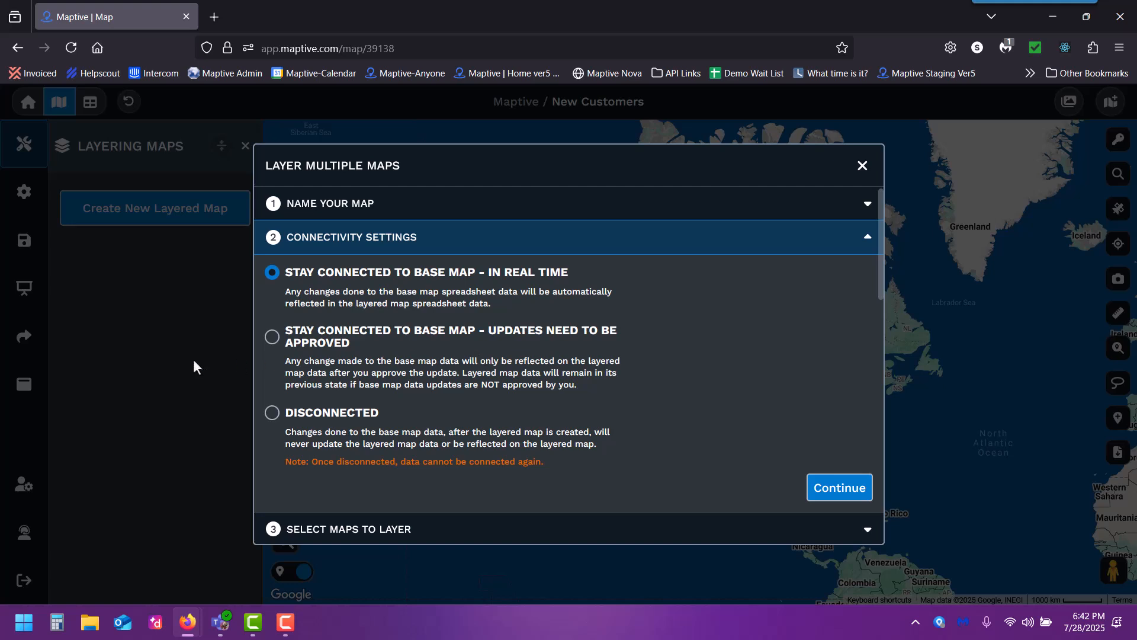
# Keep the layered map connected to the base map in real time and choose New Customers and Sales Territories as its maps.
pyautogui.click(827, 491)
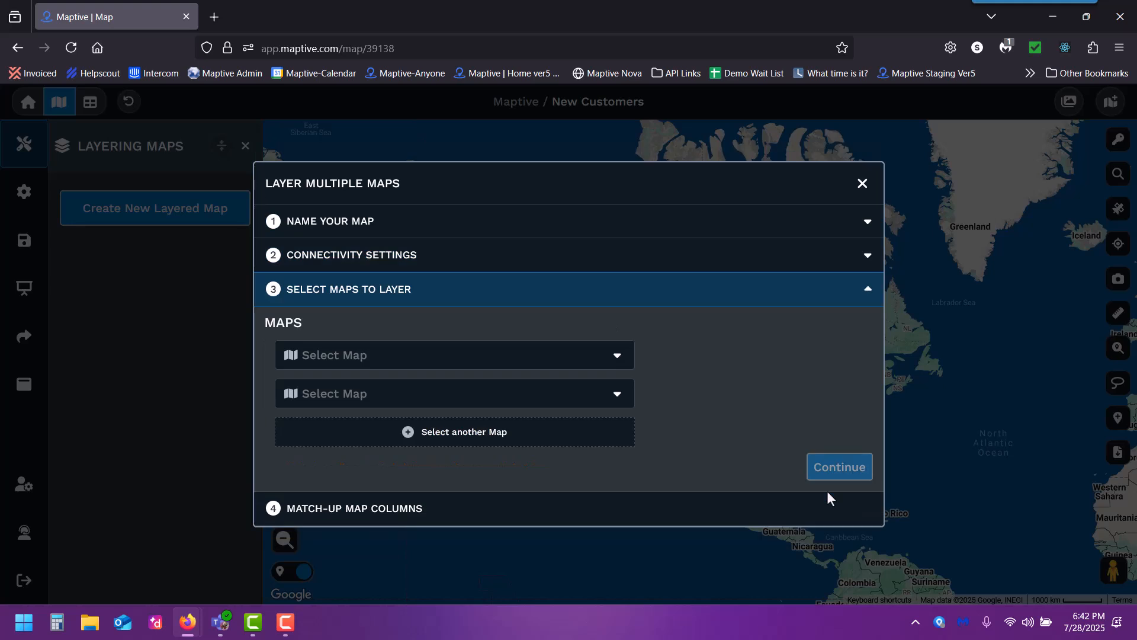
pyautogui.click(617, 358)
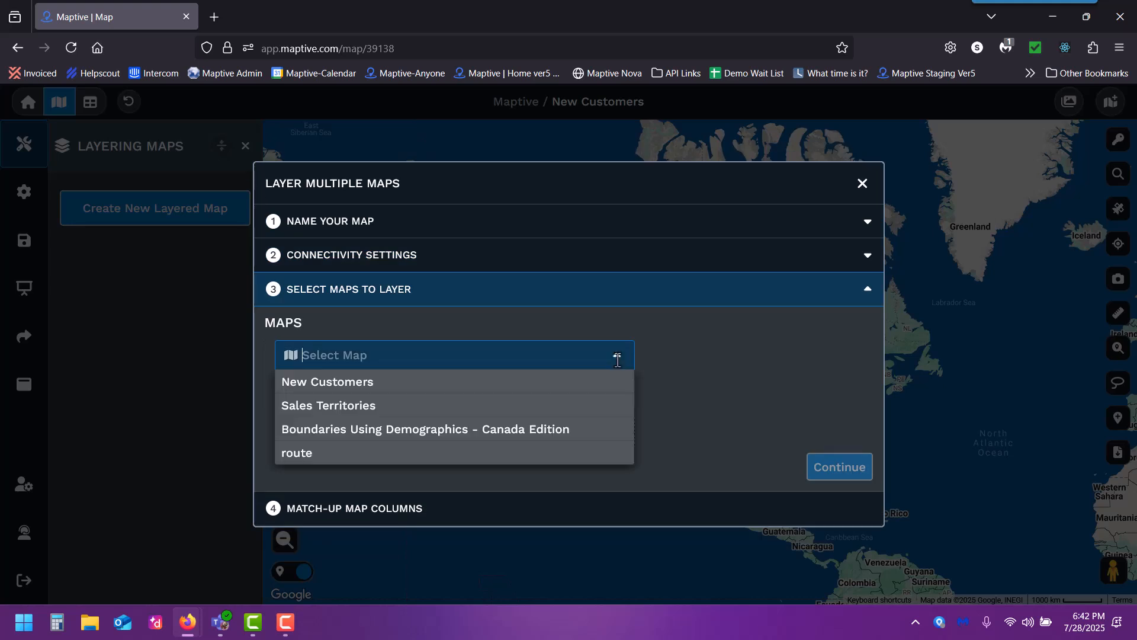
pyautogui.click(551, 382)
pyautogui.click(573, 395)
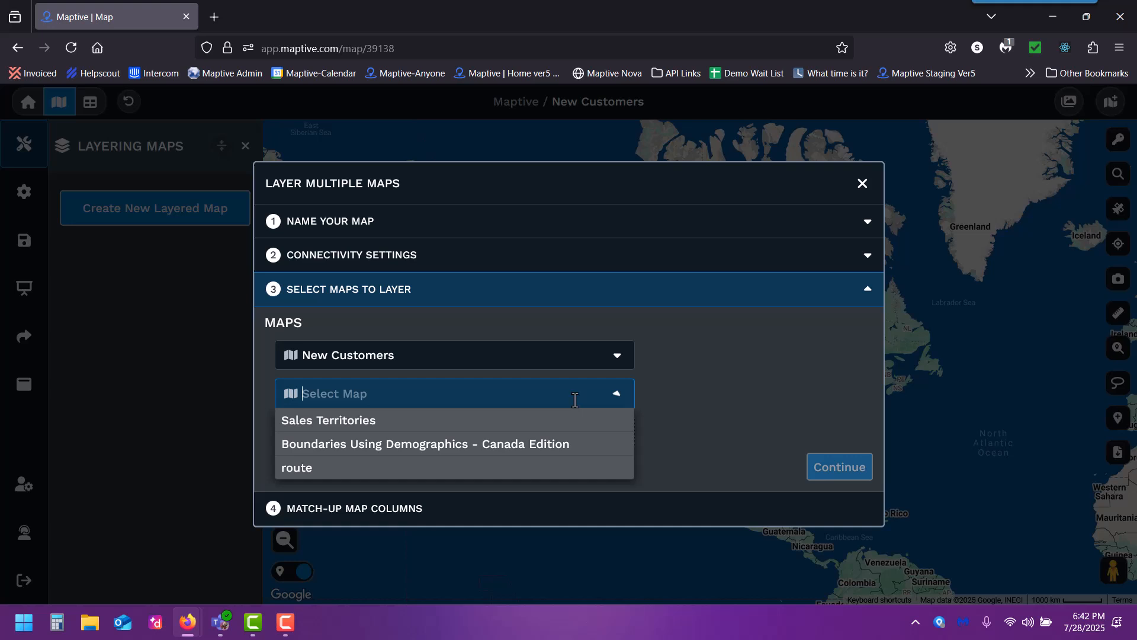
pyautogui.click(556, 427)
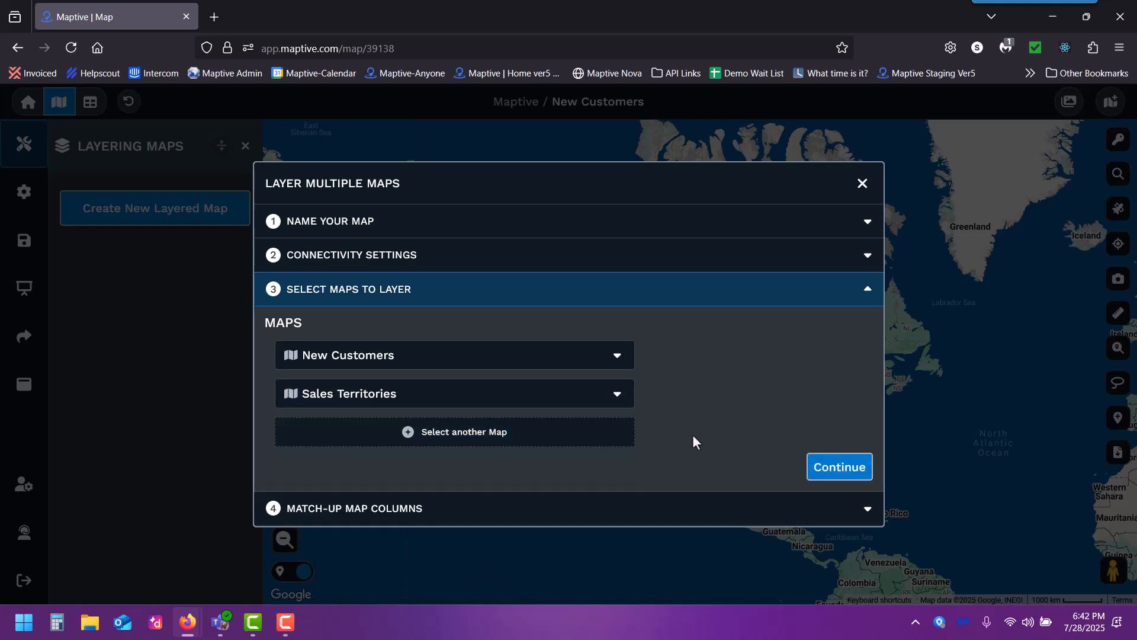
pyautogui.click(839, 467)
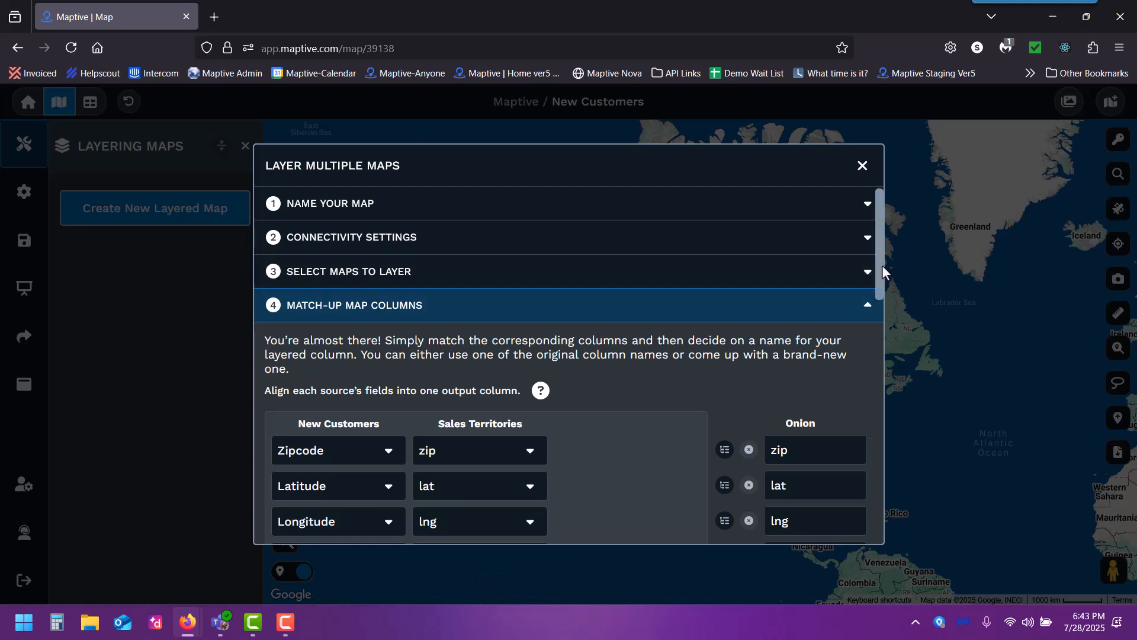
# Unmatch the Sales Territories Salesperson column from the New Customers Salesperson column.
pyautogui.moveTo(882, 265); pyautogui.dragTo(920, 481)
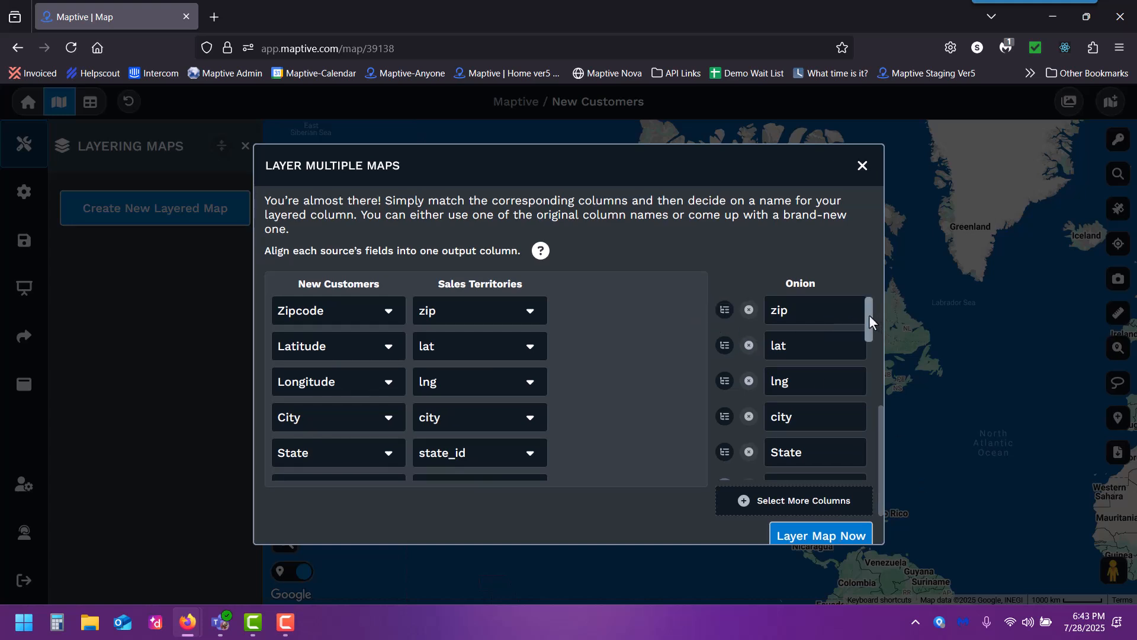
pyautogui.moveTo(869, 314); pyautogui.dragTo(869, 364)
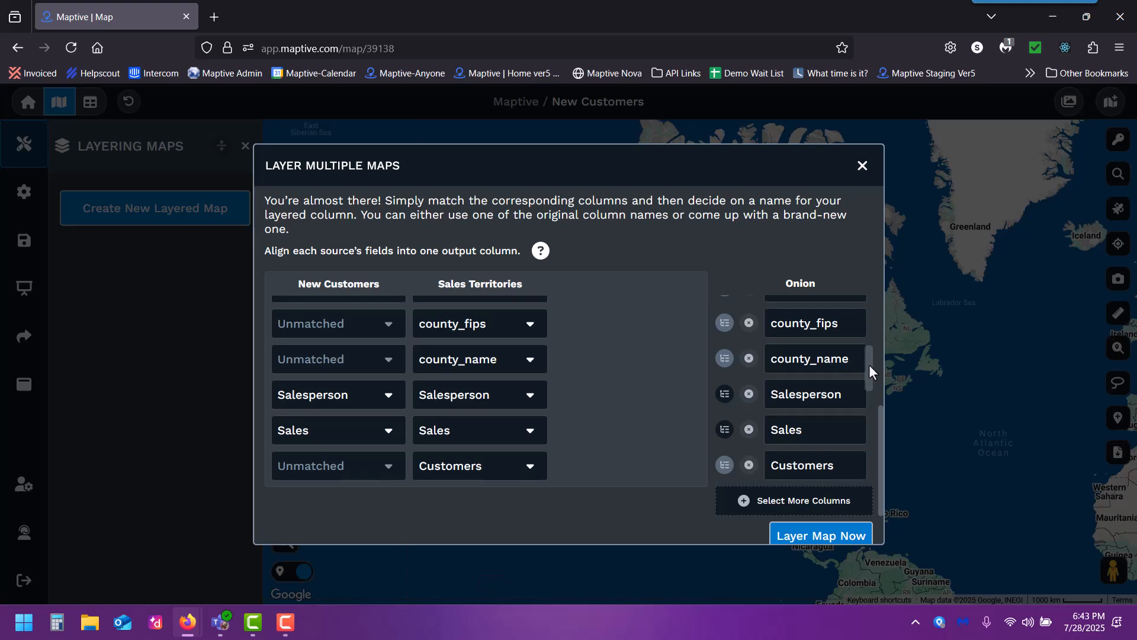
pyautogui.click(467, 396)
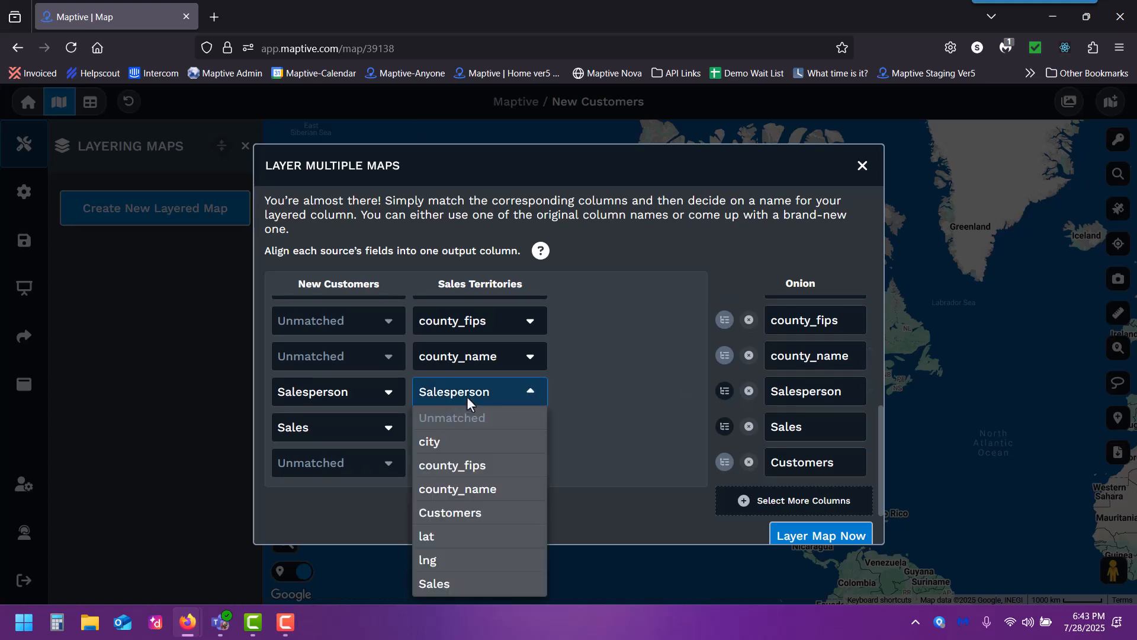
pyautogui.click(471, 414)
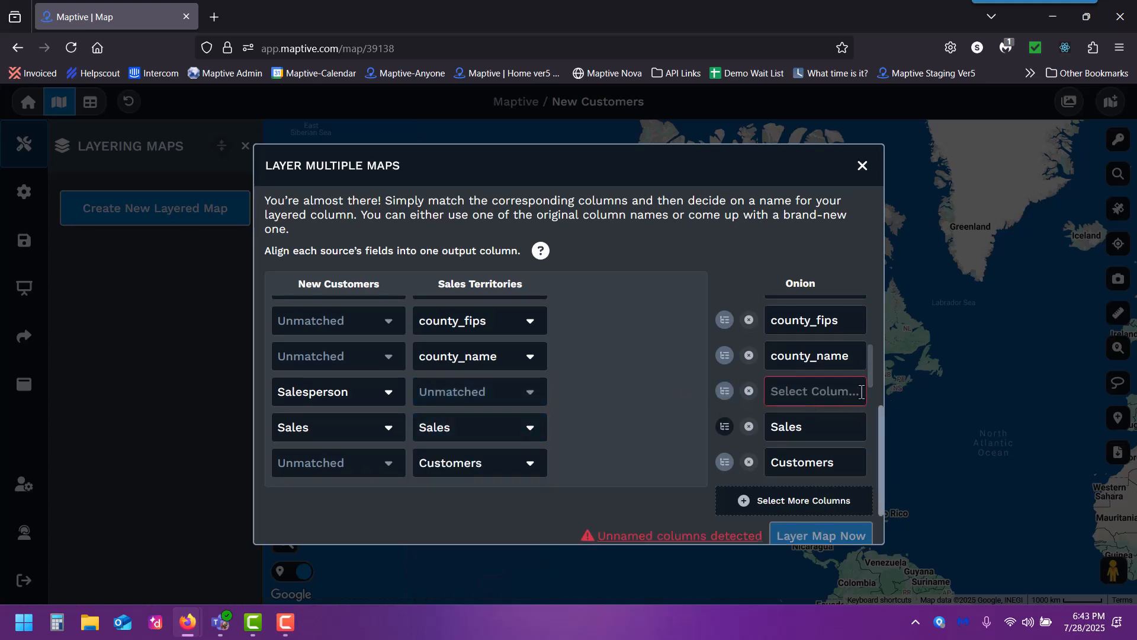
pyautogui.click(815, 392)
pyautogui.click(829, 419)
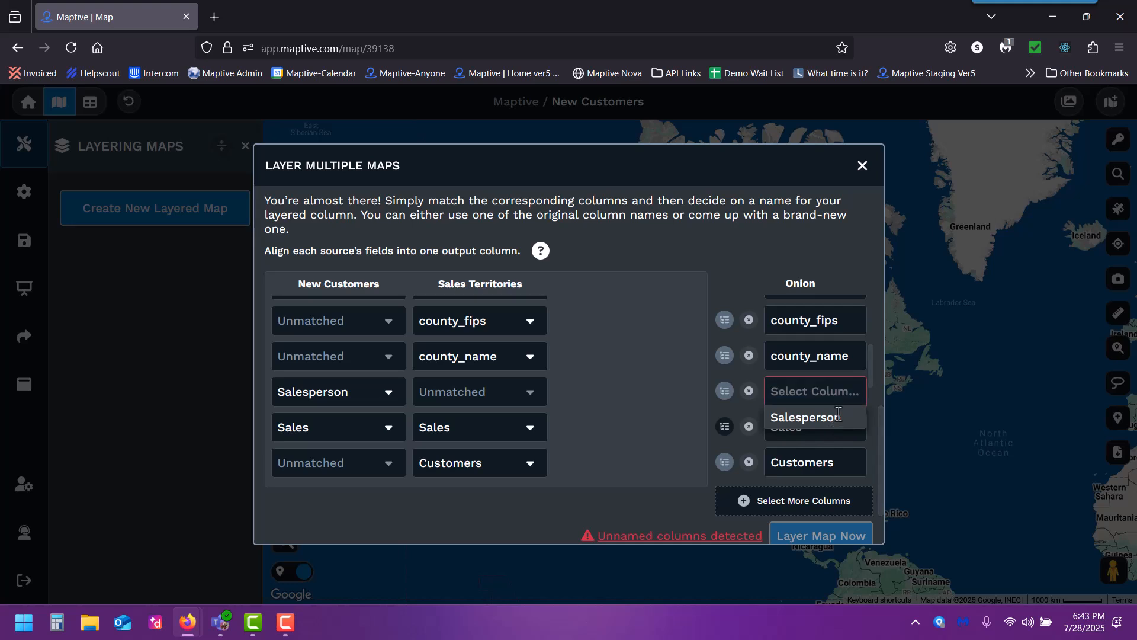
# Name the output column for the separate Sales Territories Salesperson field "Salesperson Territory".
pyautogui.moveTo(870, 363); pyautogui.dragTo(874, 459)
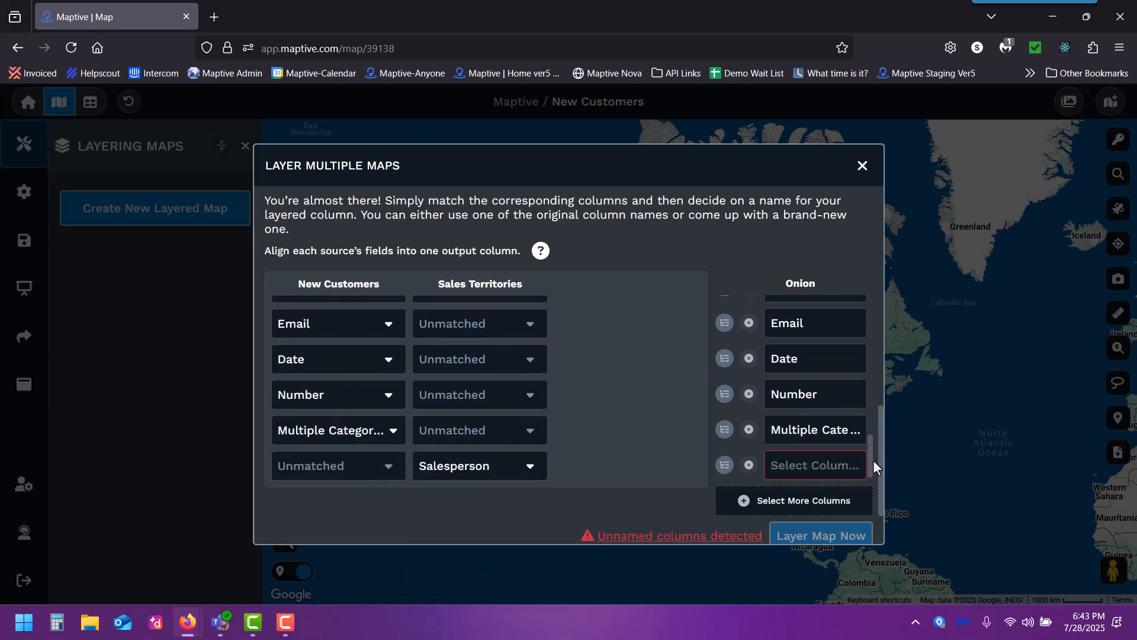
pyautogui.click(841, 466)
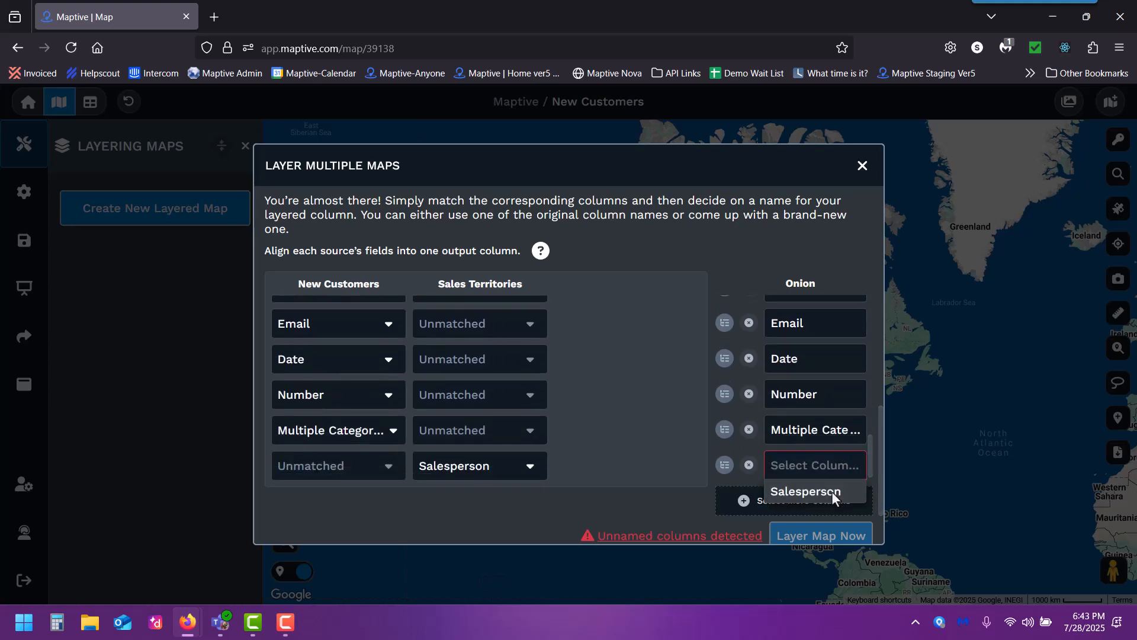
pyautogui.click(833, 493)
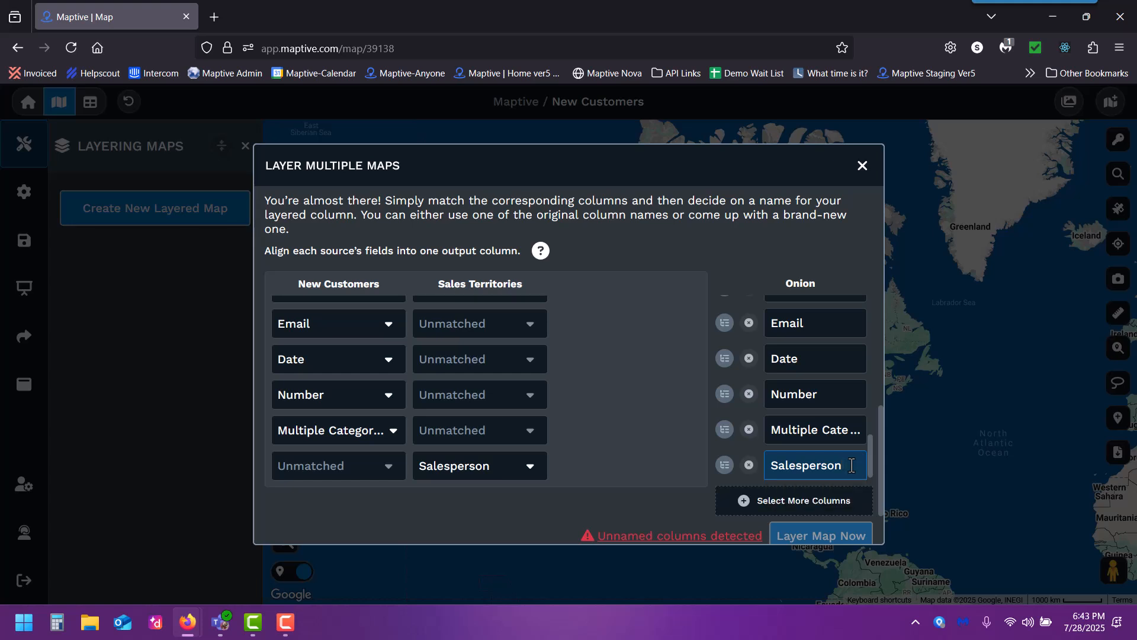
pyautogui.write('Territory')
pyautogui.click(846, 535)
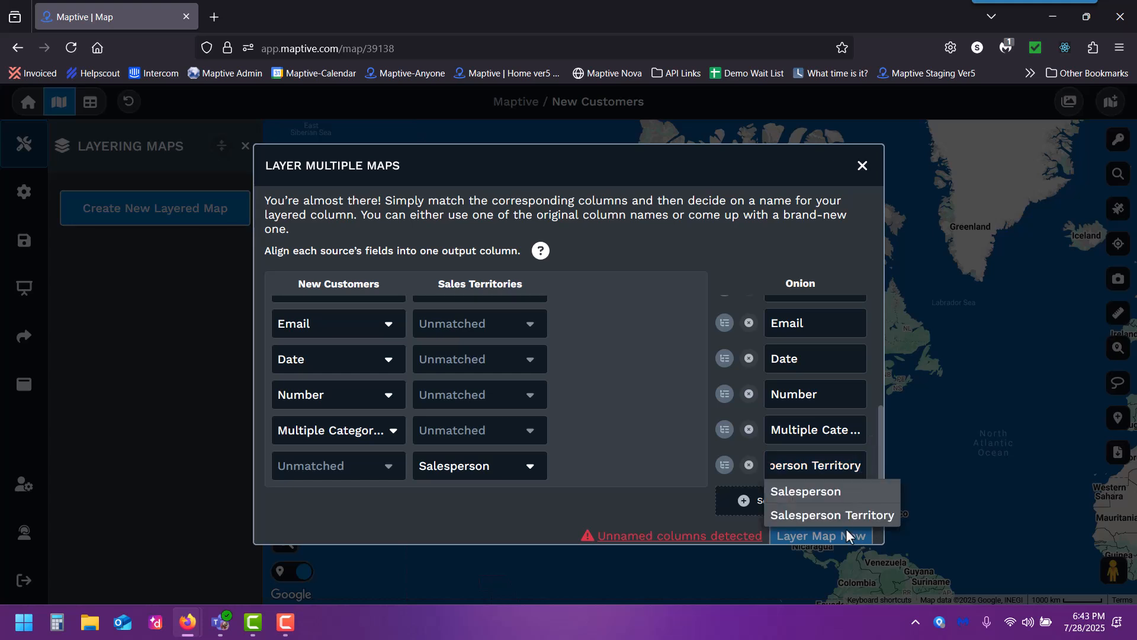
pyautogui.click(847, 521)
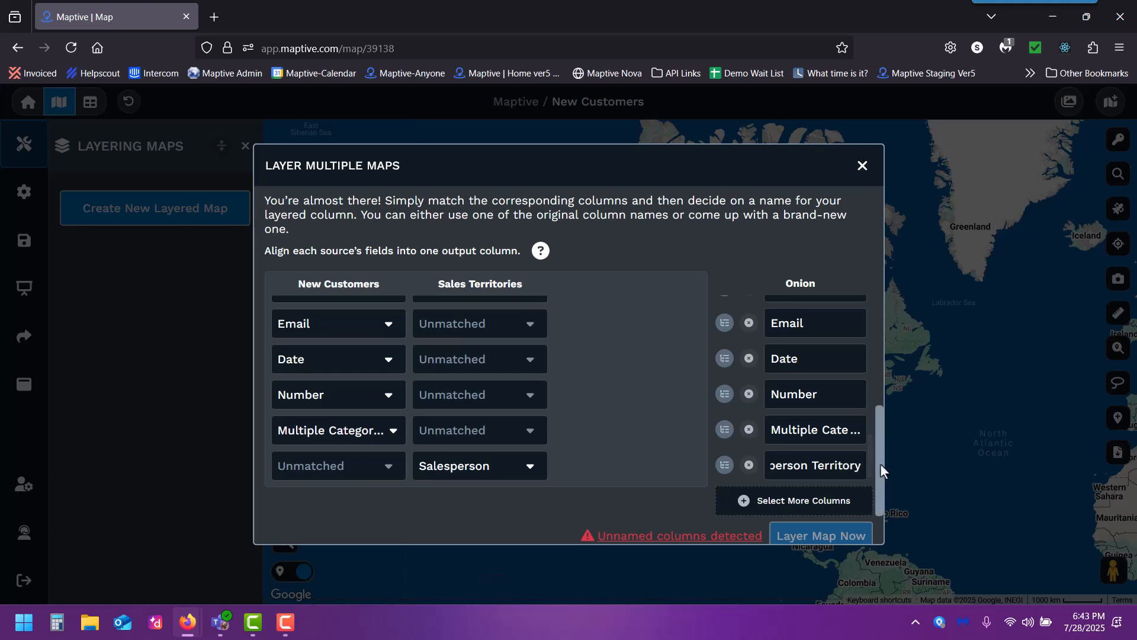
# Set the output column name for the New Customers Salesperson field to Salesperson.
pyautogui.moveTo(881, 464); pyautogui.dragTo(879, 407)
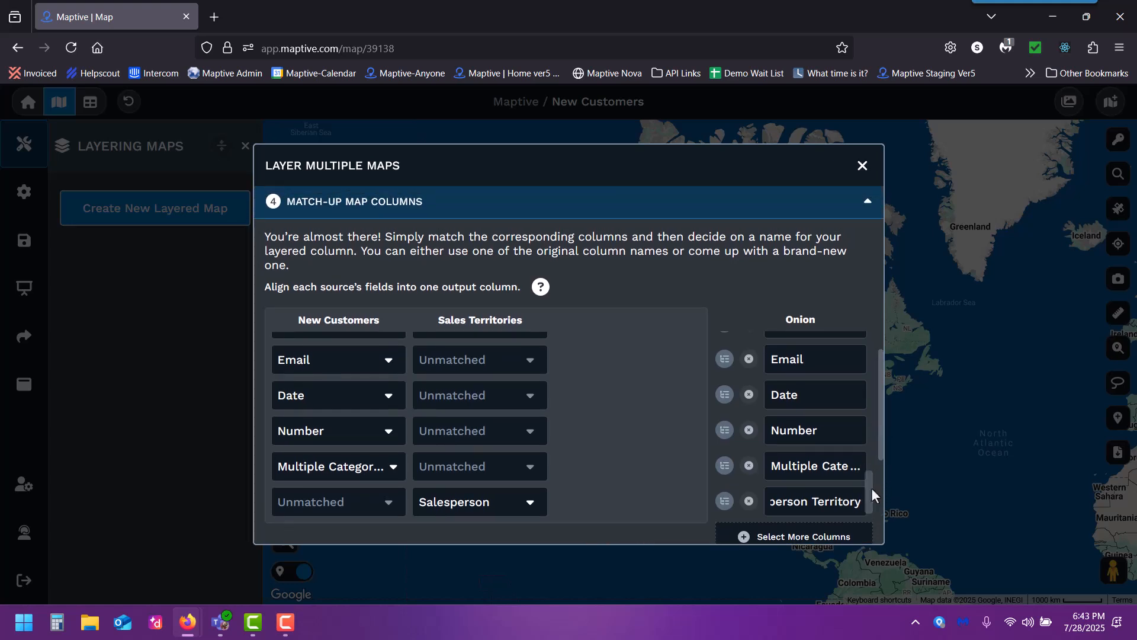
pyautogui.moveTo(872, 488); pyautogui.dragTo(862, 403)
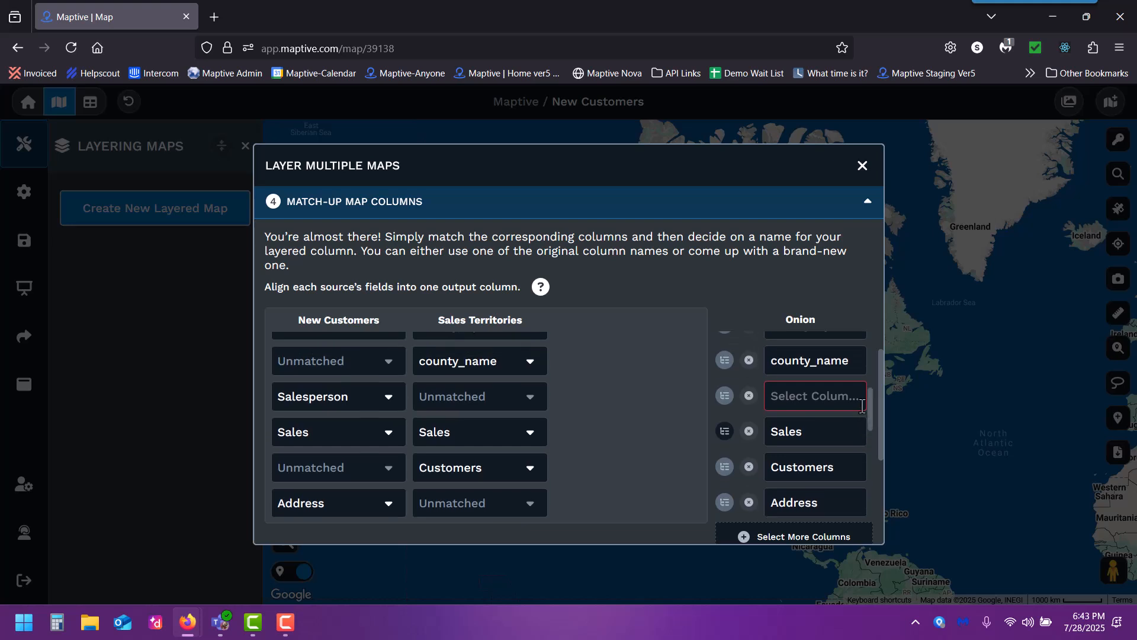
pyautogui.click(818, 402)
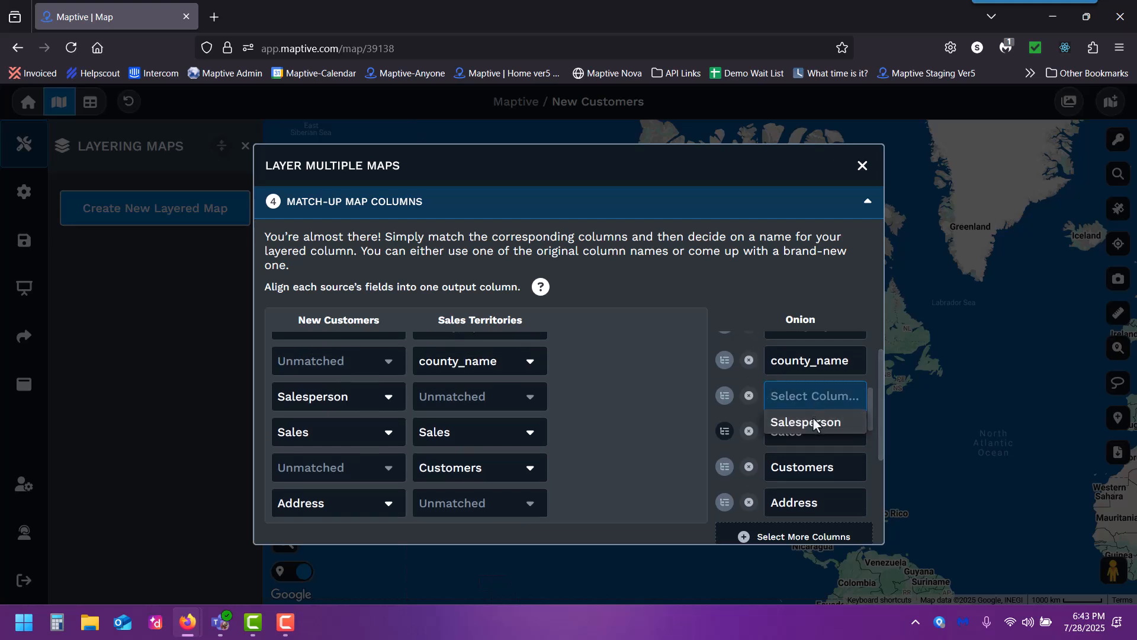
pyautogui.click(817, 423)
# Check the end of the column matches and generate the Onion layered map.
pyautogui.moveTo(869, 410); pyautogui.dragTo(865, 504)
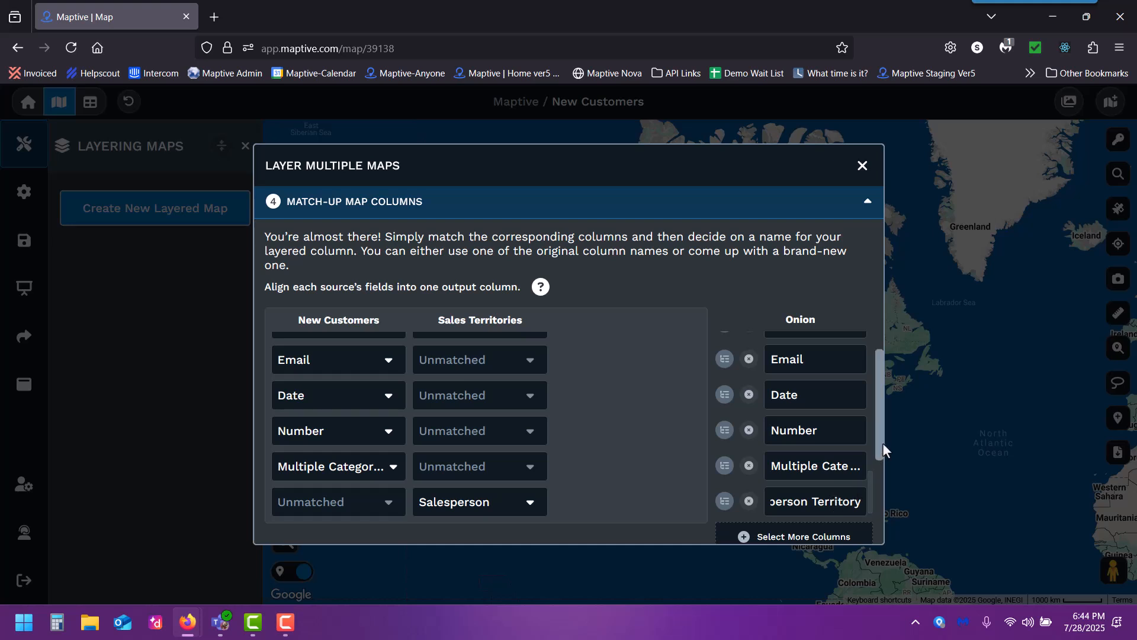
pyautogui.scroll(-2, 883, 442)
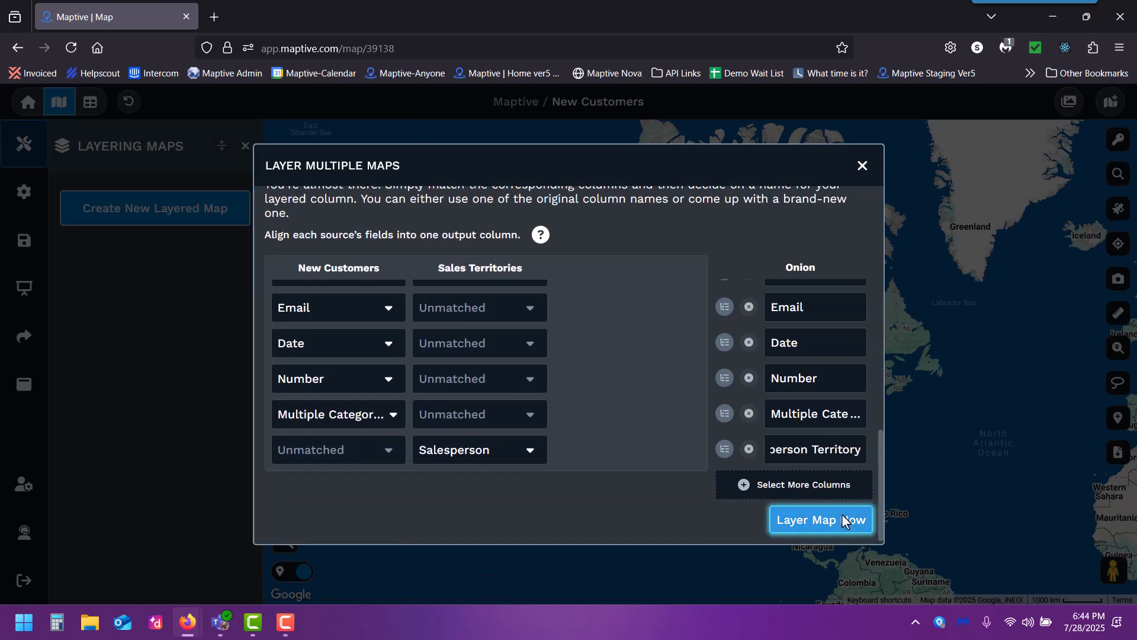
pyautogui.click(844, 520)
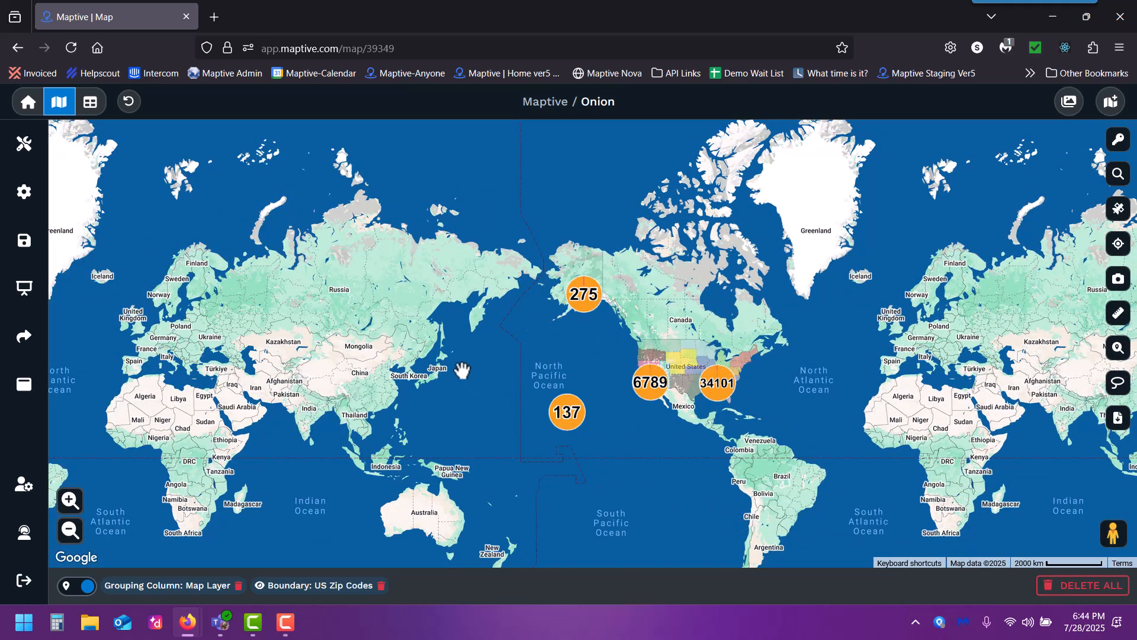
# Review the US Zip Codes boundary settings of the Onion map, then return to the list of map tools.
pyautogui.click(34, 165)
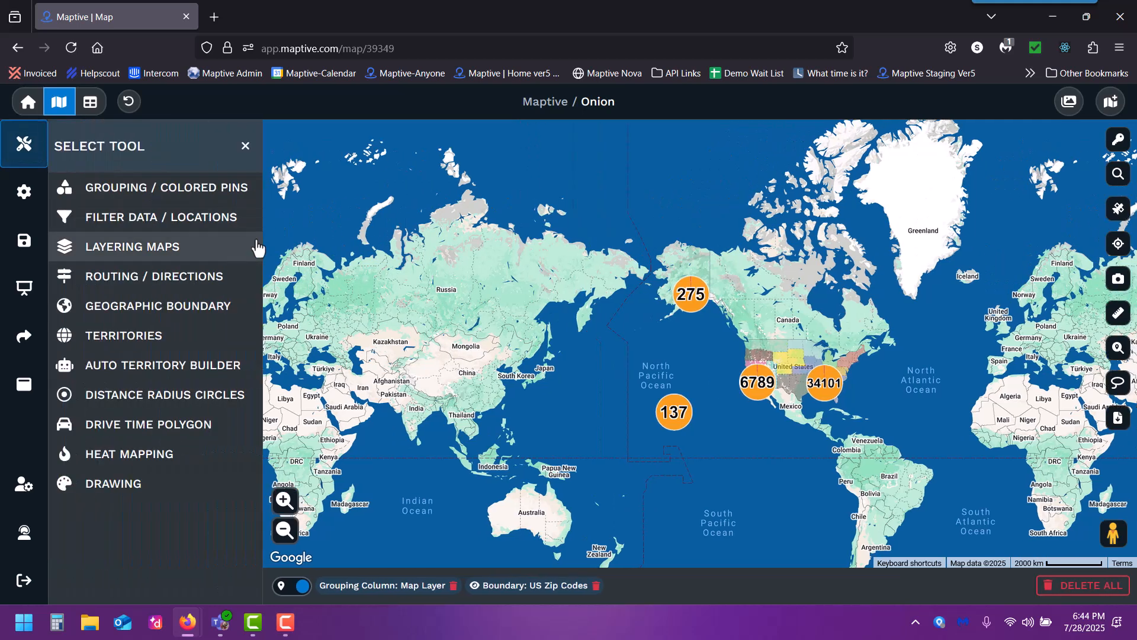
pyautogui.click(223, 313)
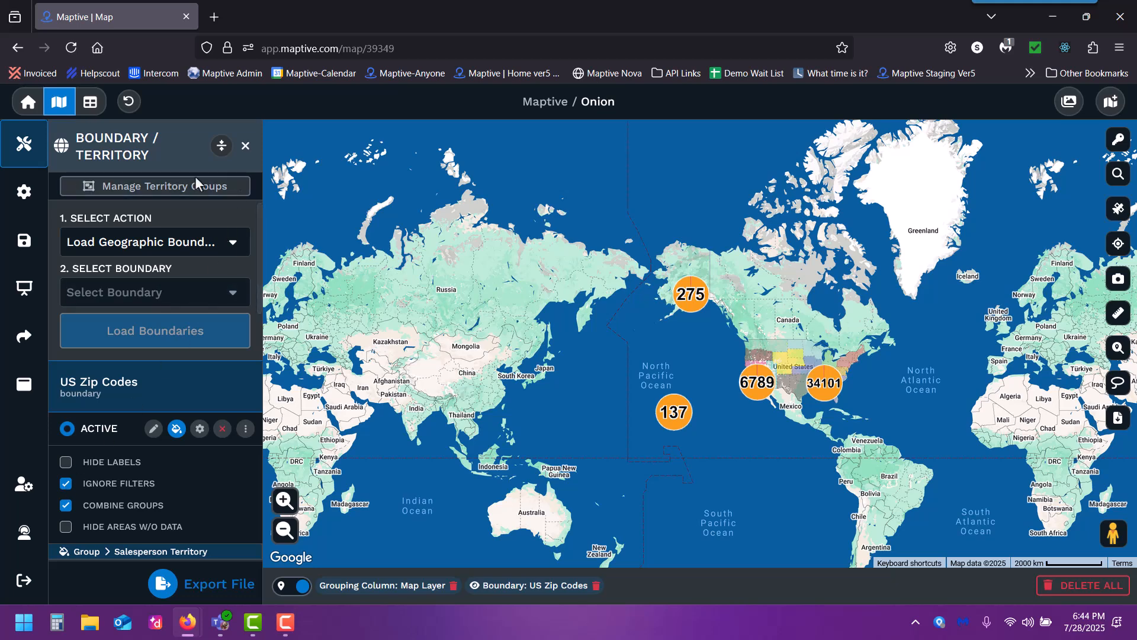
pyautogui.click(123, 159)
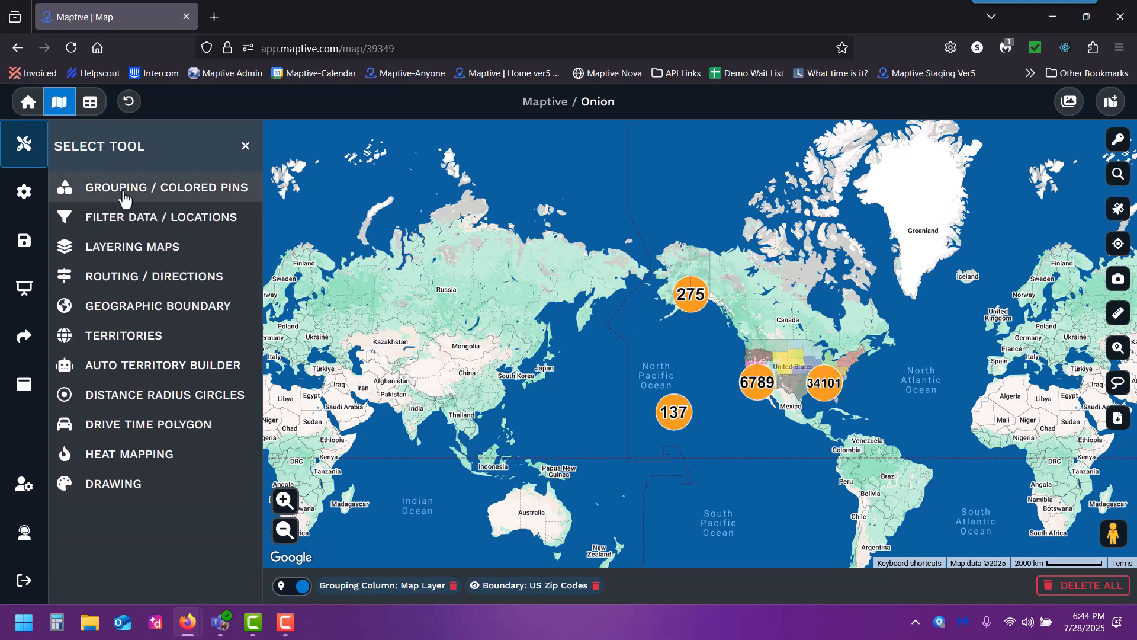
# Show only the New Customers group of the Map Layer grouping and identify the customer pin near San Francisco.
pyautogui.click(90, 194)
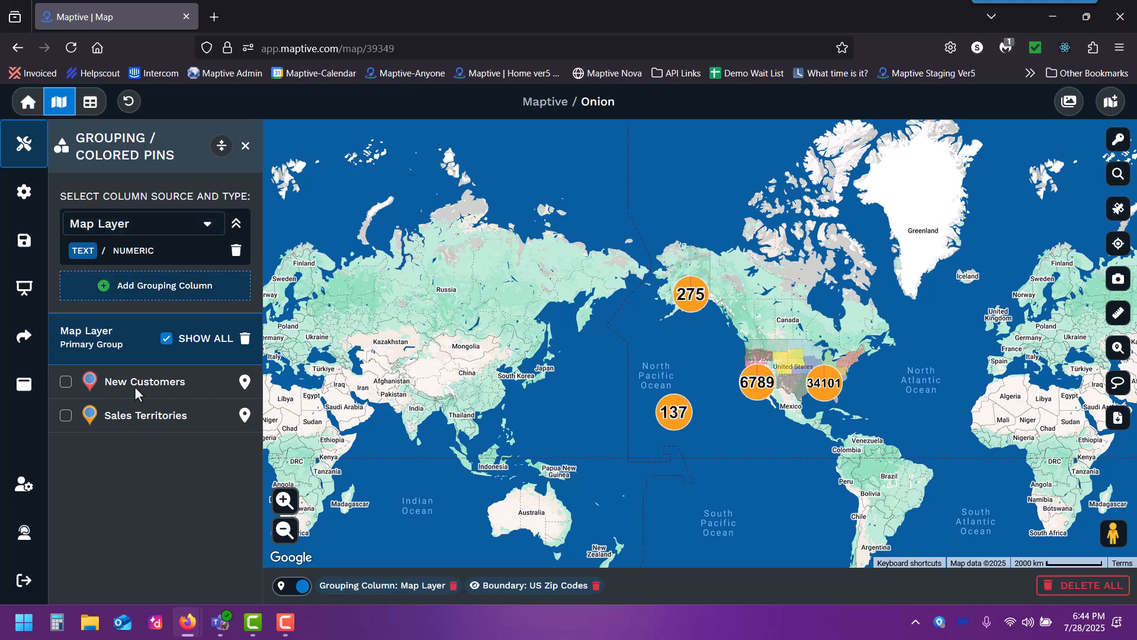
pyautogui.click(65, 382)
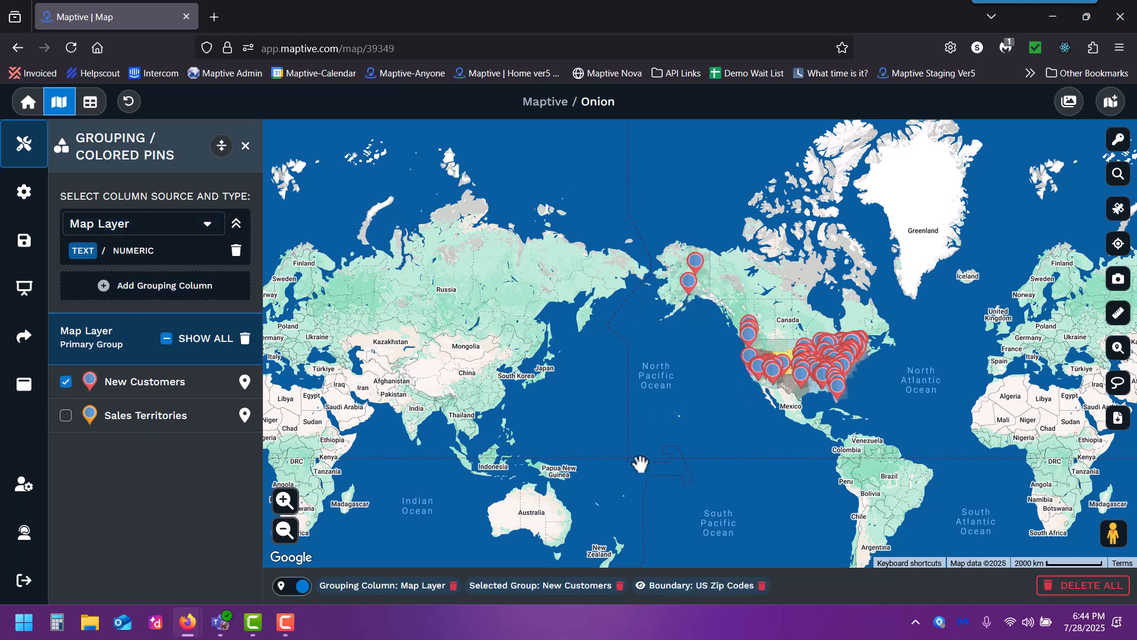
pyautogui.scroll(2, 748, 418)
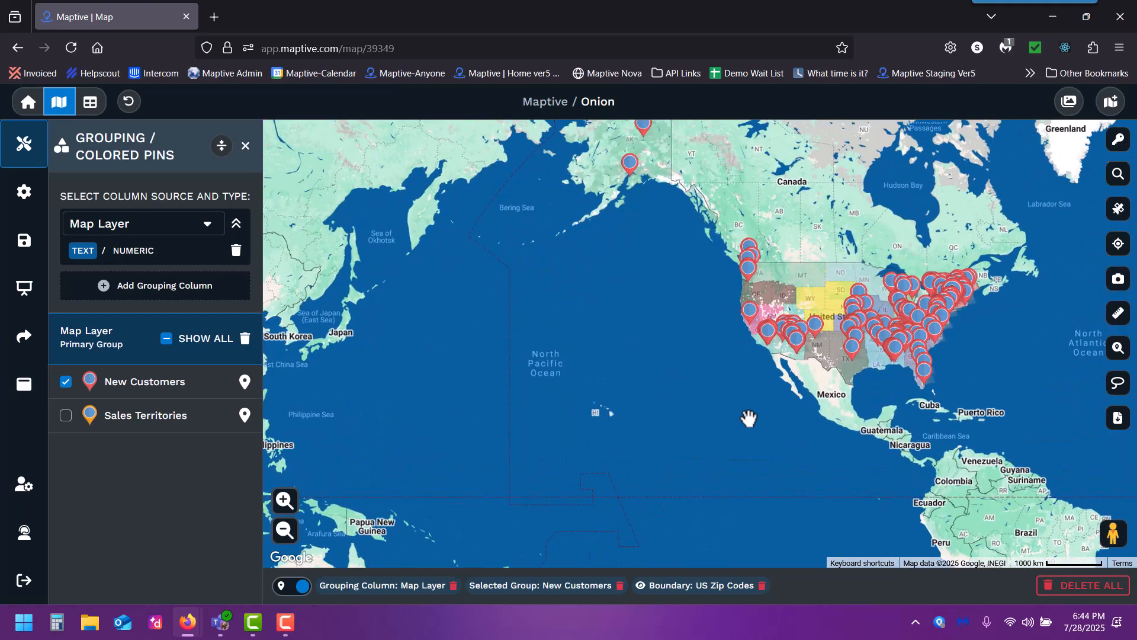
pyautogui.moveTo(749, 414); pyautogui.dragTo(580, 470)
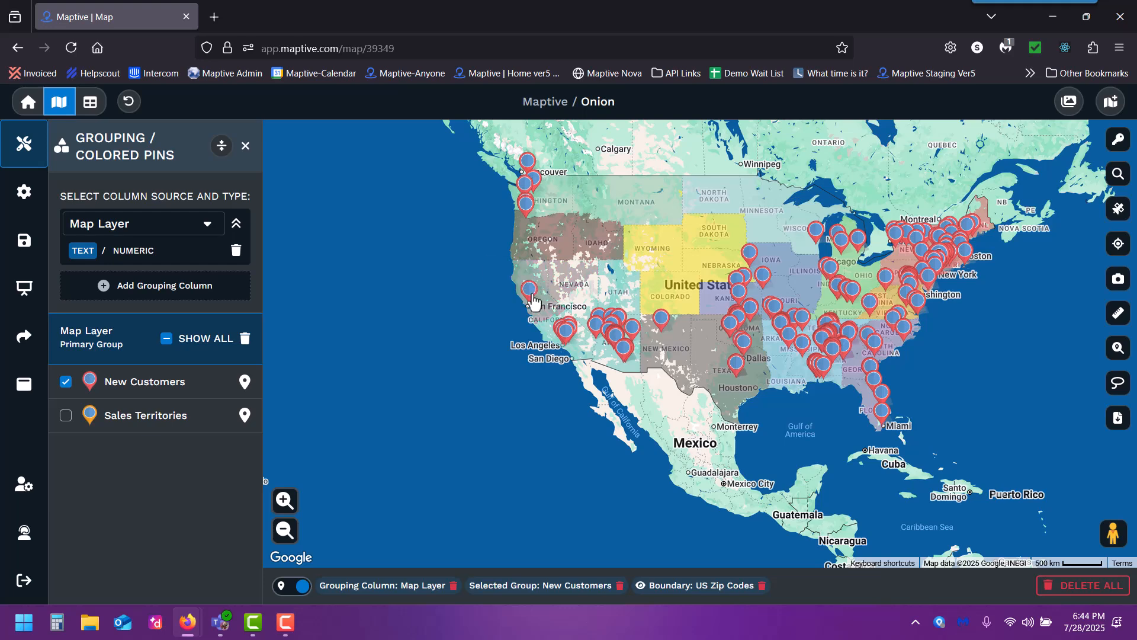
pyautogui.moveTo(533, 304)
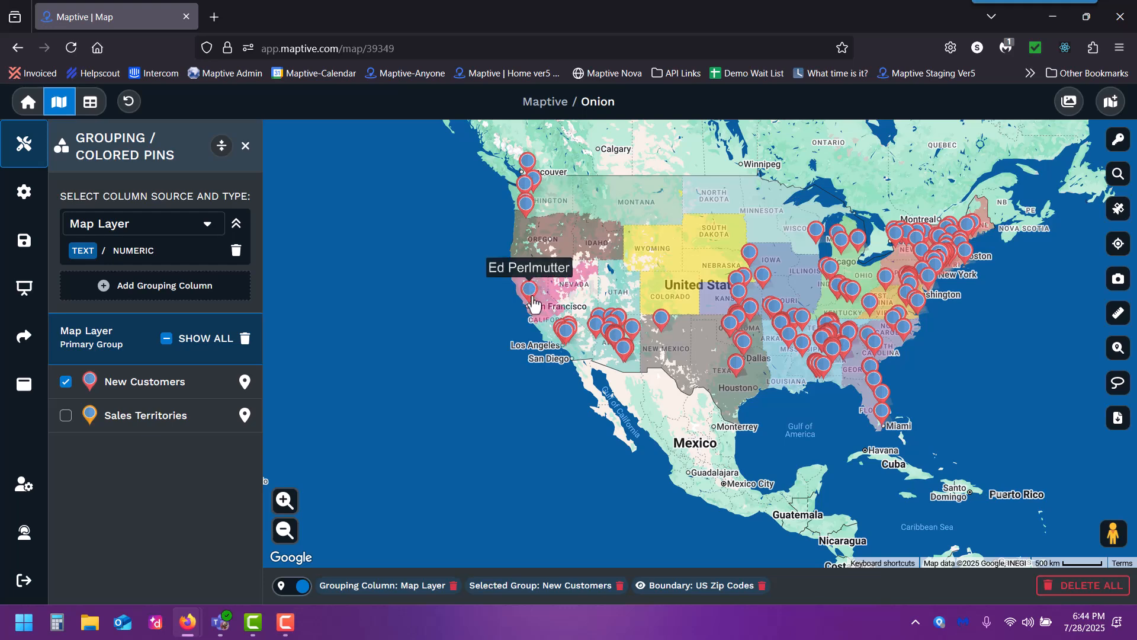
# Open the details of the customer pin near San Francisco and review its available tools and customization options.
pyautogui.click(532, 301)
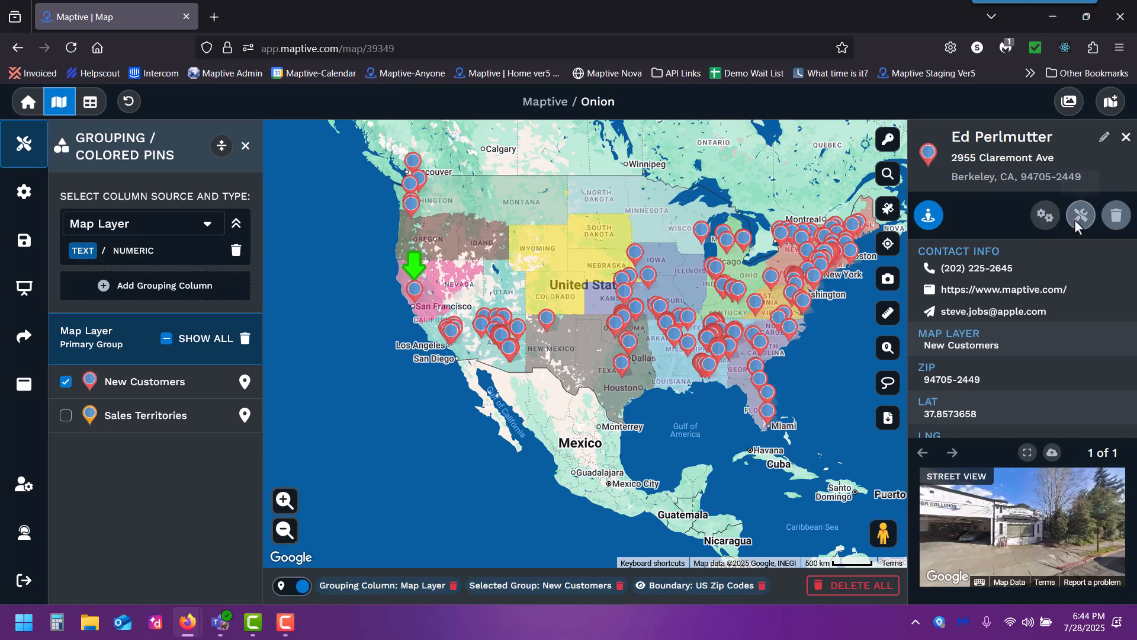
pyautogui.click(1076, 219)
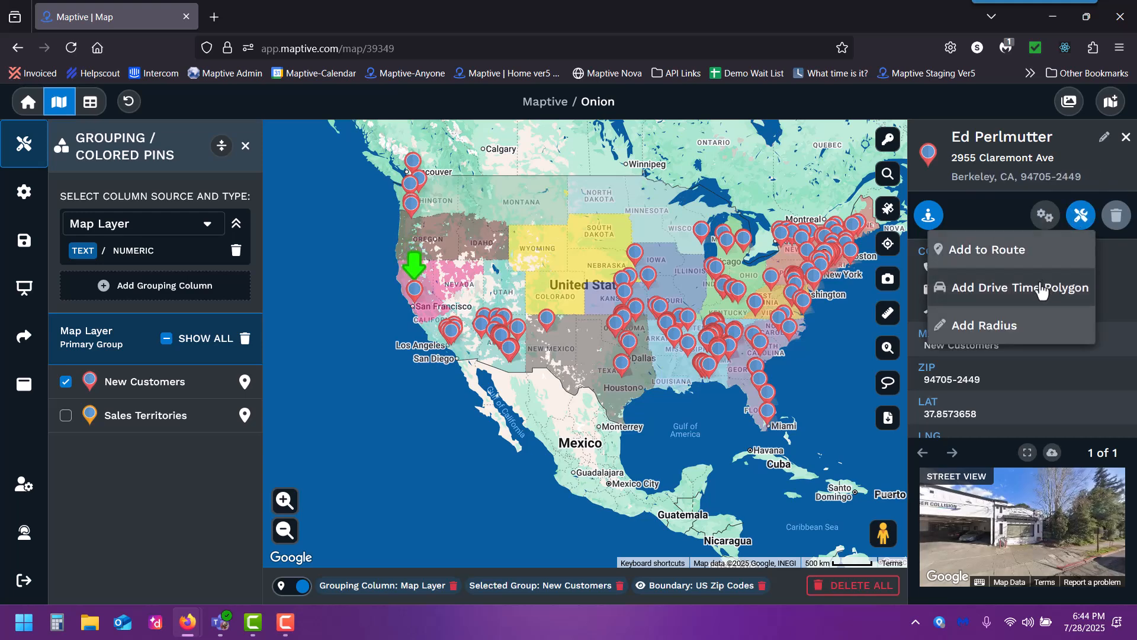
pyautogui.click(1009, 213)
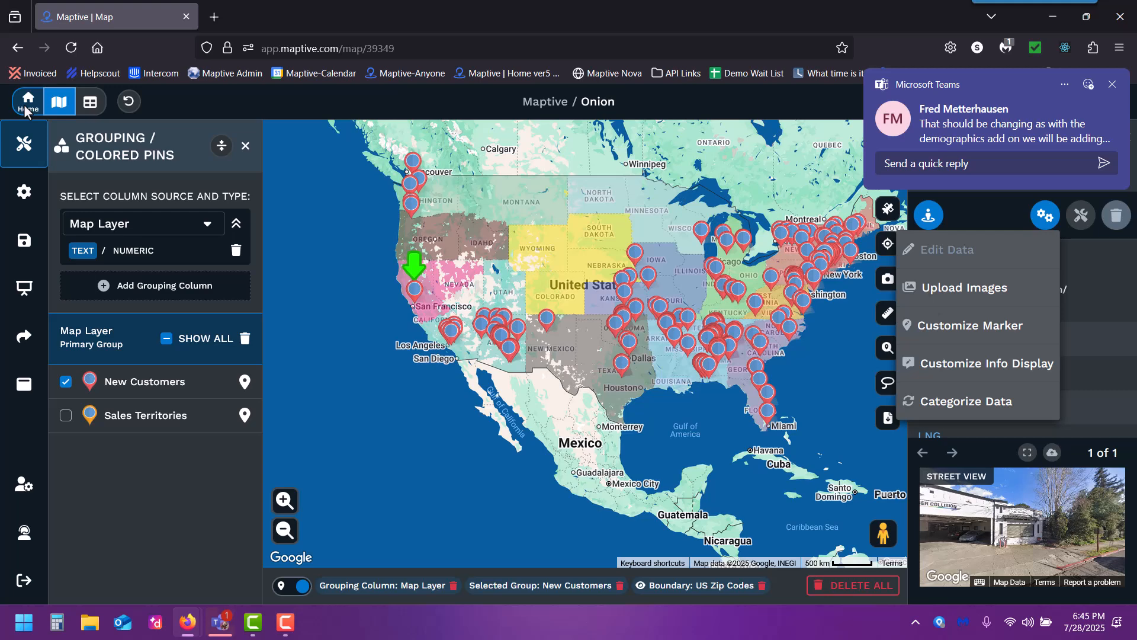
# Return to the list of maps and review the map control options of the Onion layered map.
pyautogui.click(26, 111)
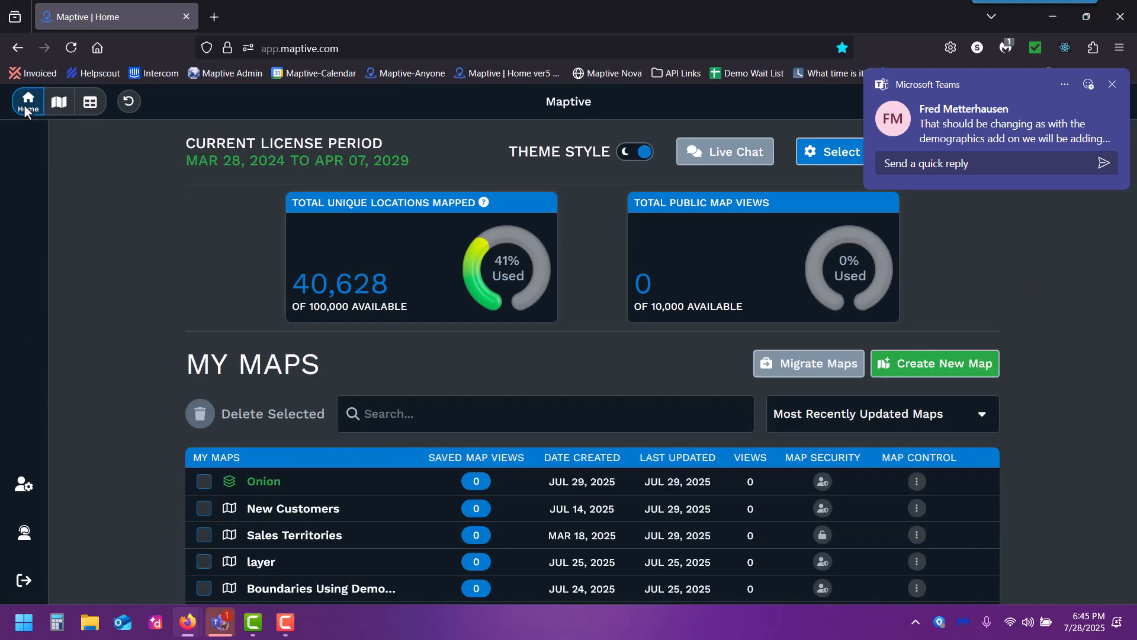
pyautogui.click(58, 105)
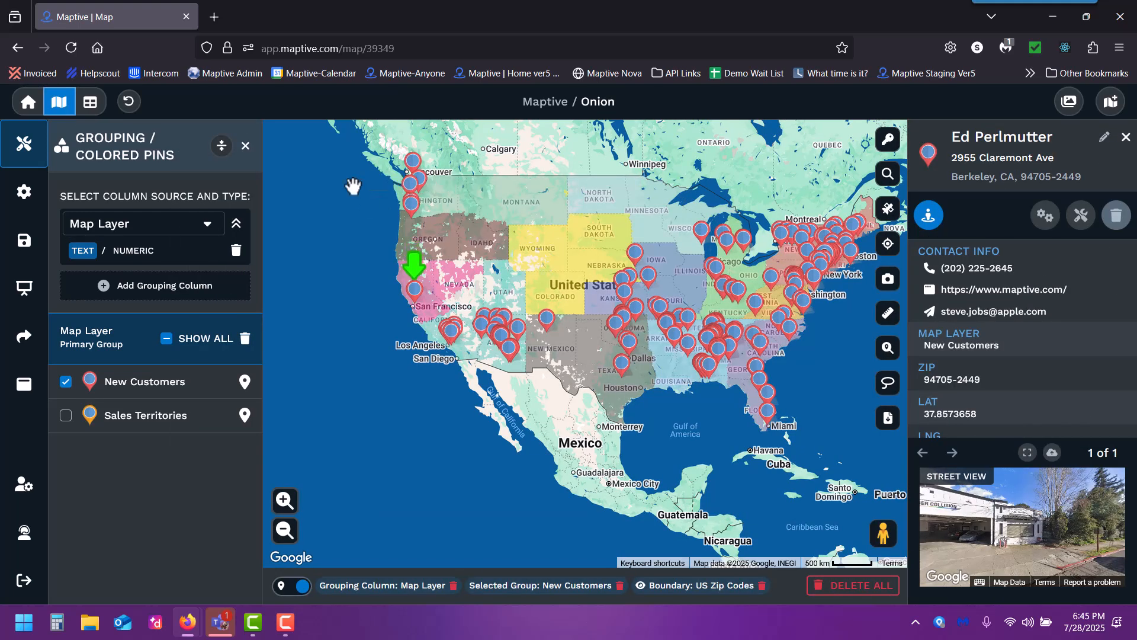
pyautogui.click(28, 103)
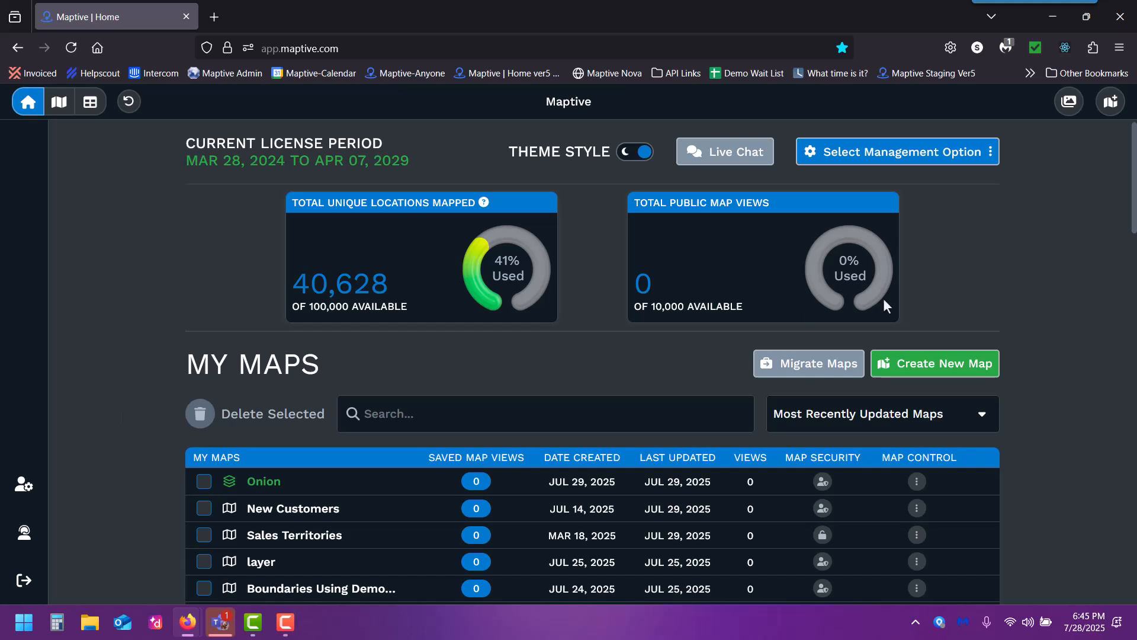
pyautogui.moveTo(1133, 181); pyautogui.dragTo(1134, 516)
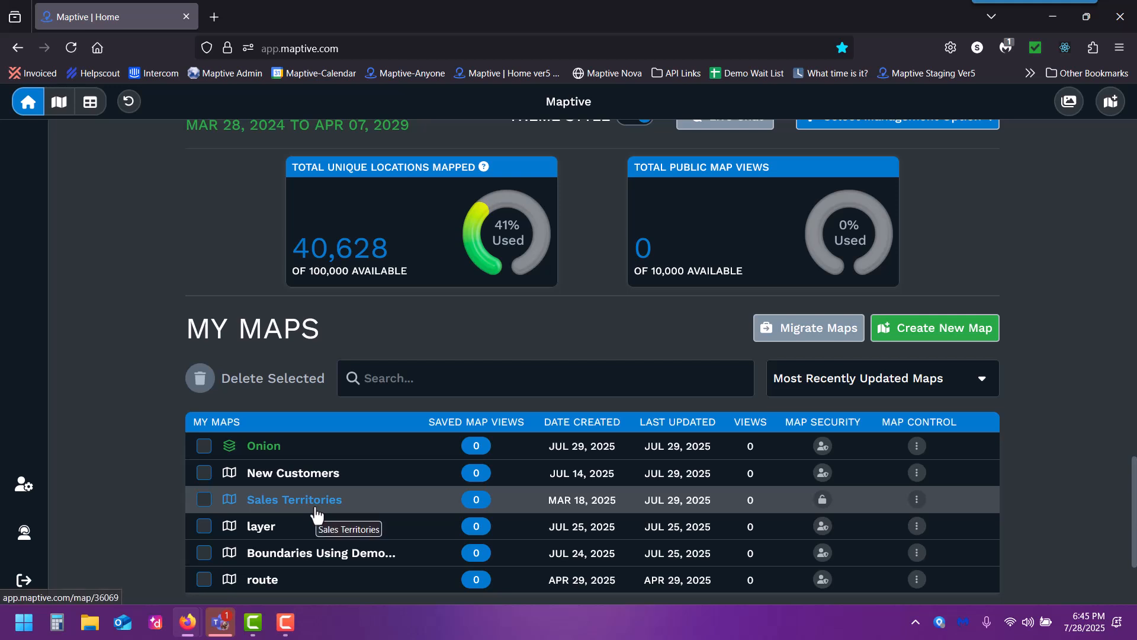
pyautogui.click(267, 451)
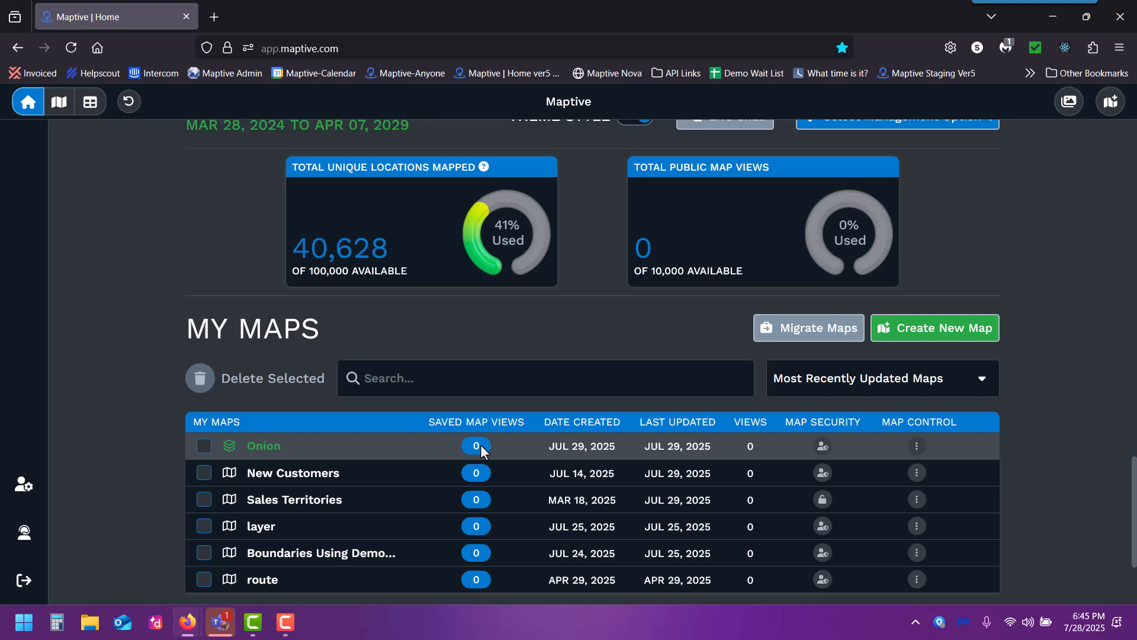
pyautogui.click(916, 447)
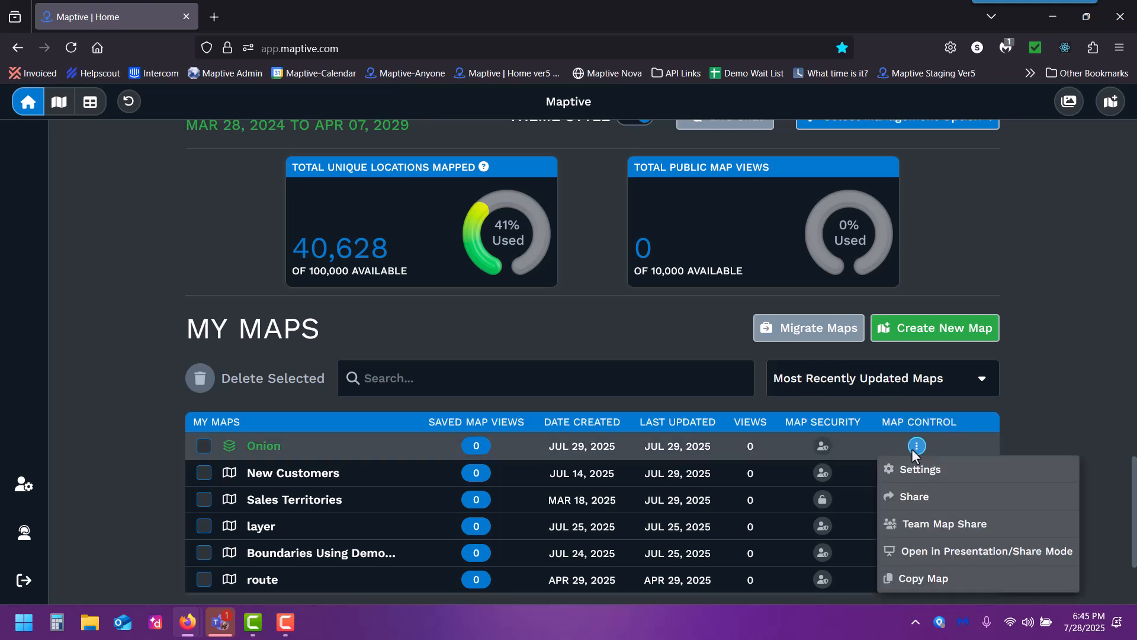
pyautogui.click(1026, 422)
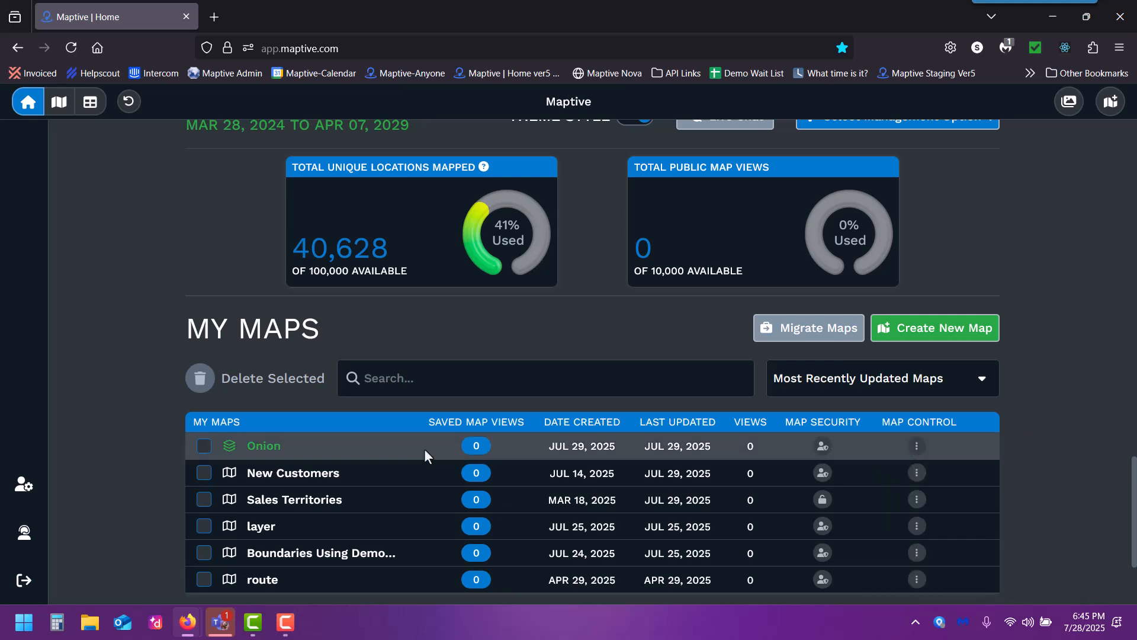
# Open the New Customers map and place a new marker directly on the map in Montana.
pyautogui.click(273, 480)
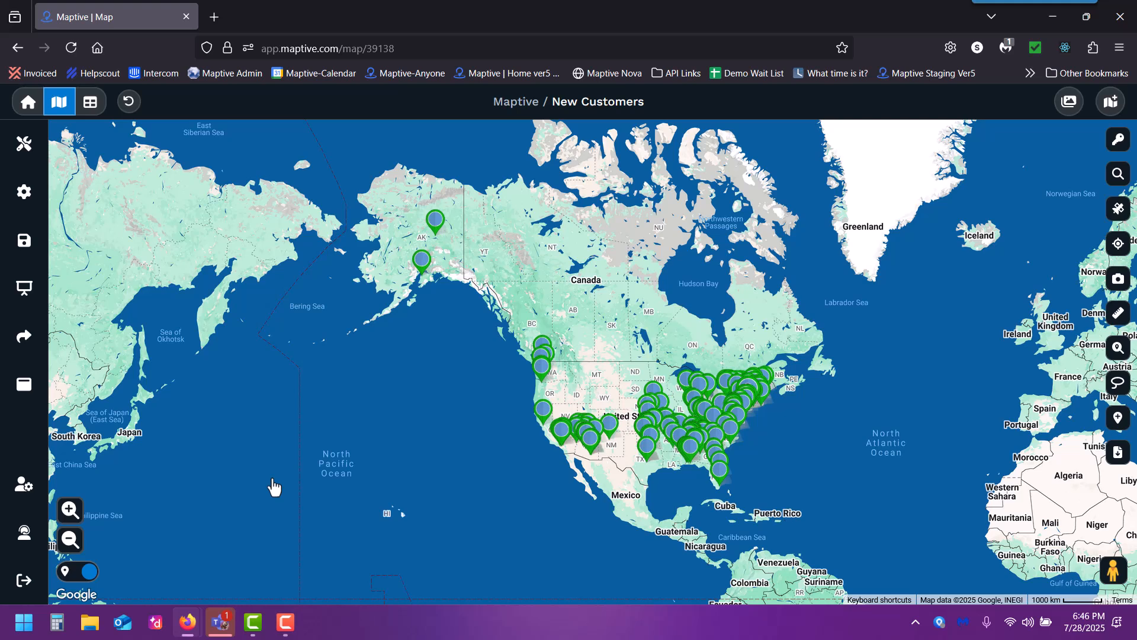
pyautogui.click(1119, 419)
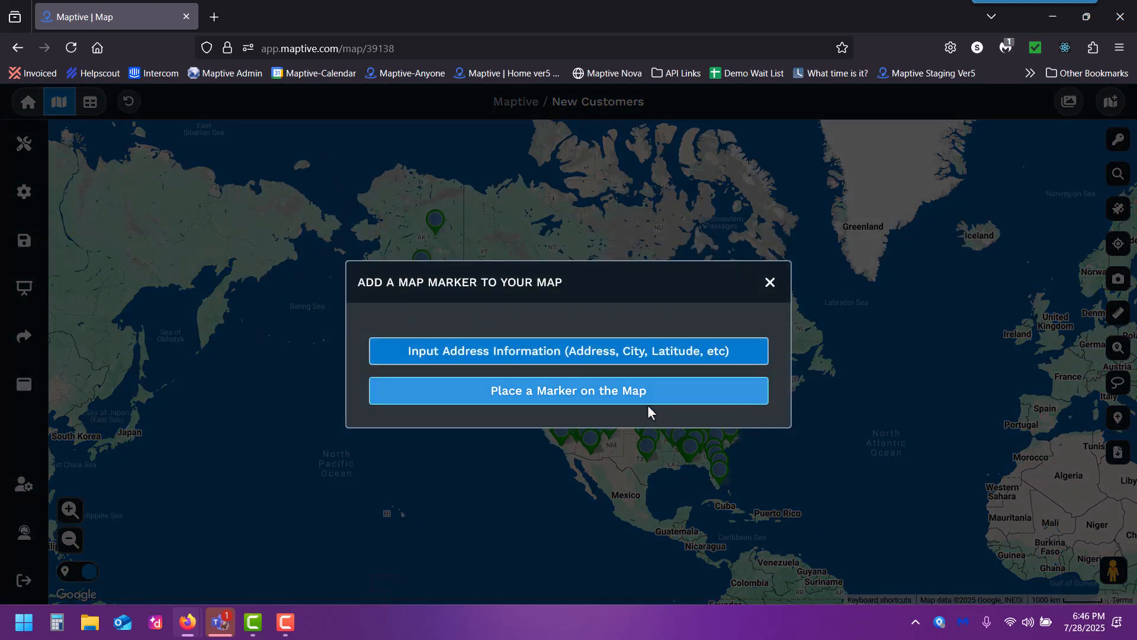
pyautogui.click(648, 397)
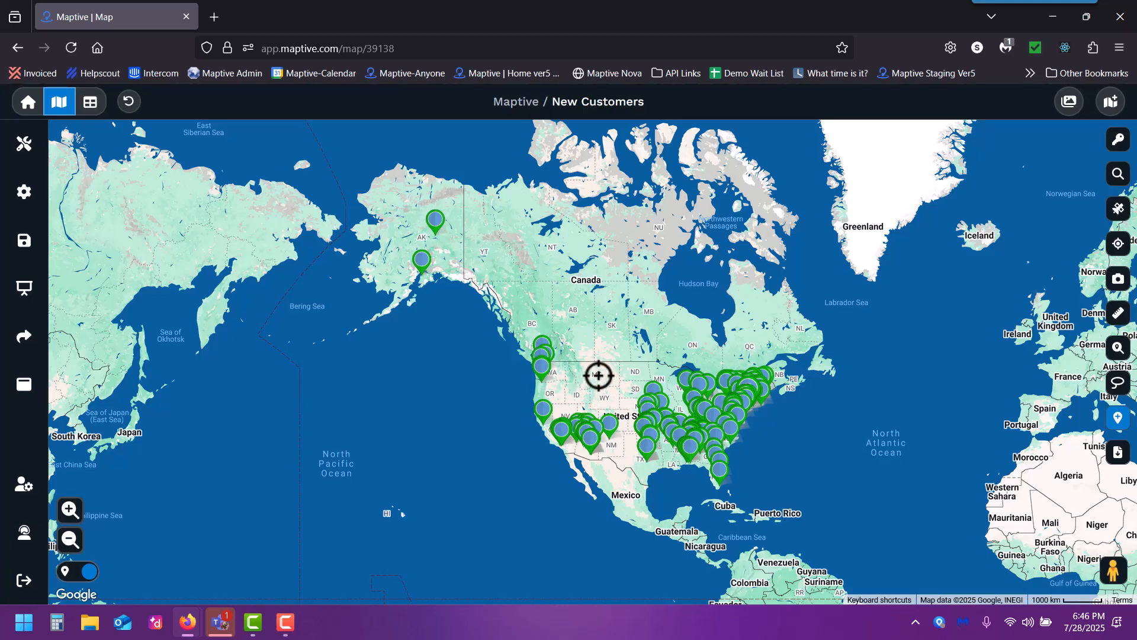
pyautogui.click(599, 376)
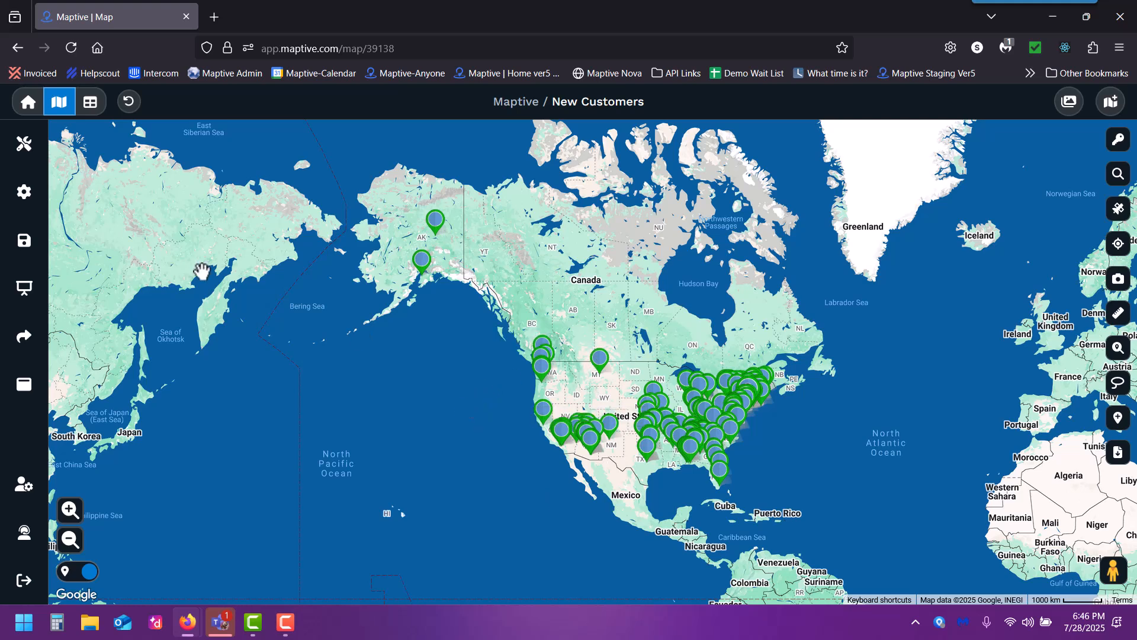
# Reopen the Onion map and show only its New Customers group to check for the added marker, then return to the map list.
pyautogui.click(28, 101)
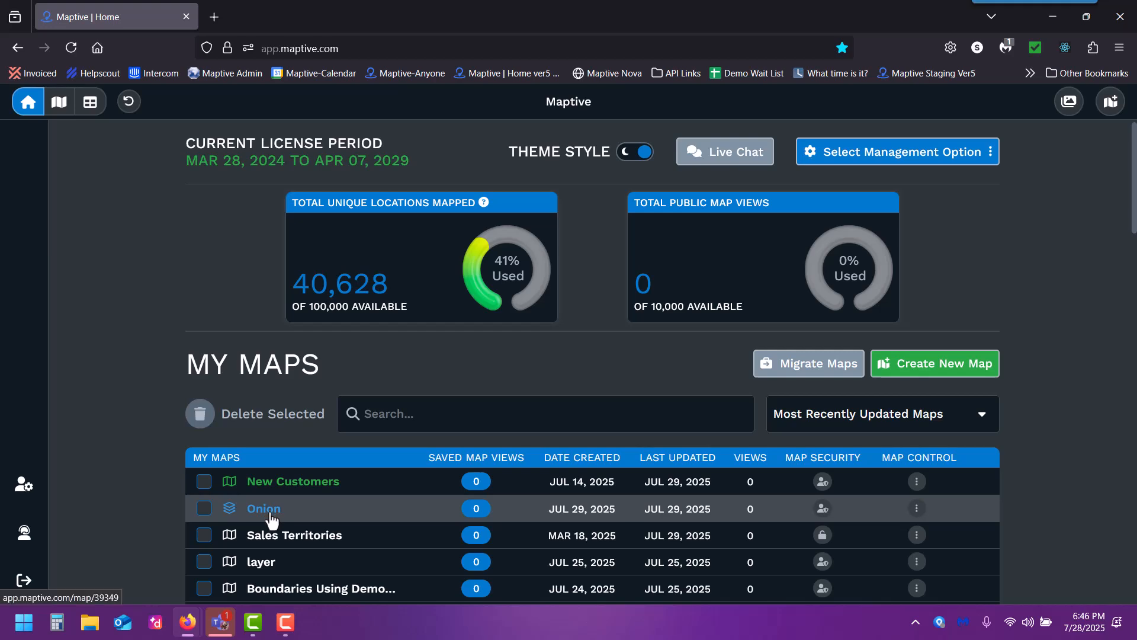
pyautogui.click(264, 508)
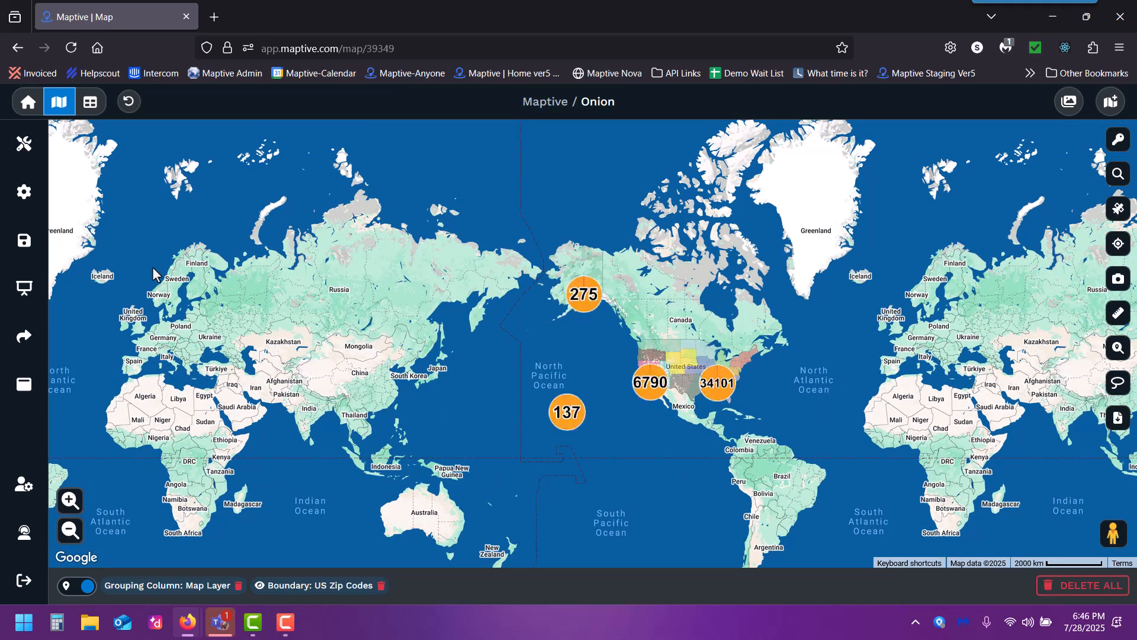
pyautogui.click(24, 145)
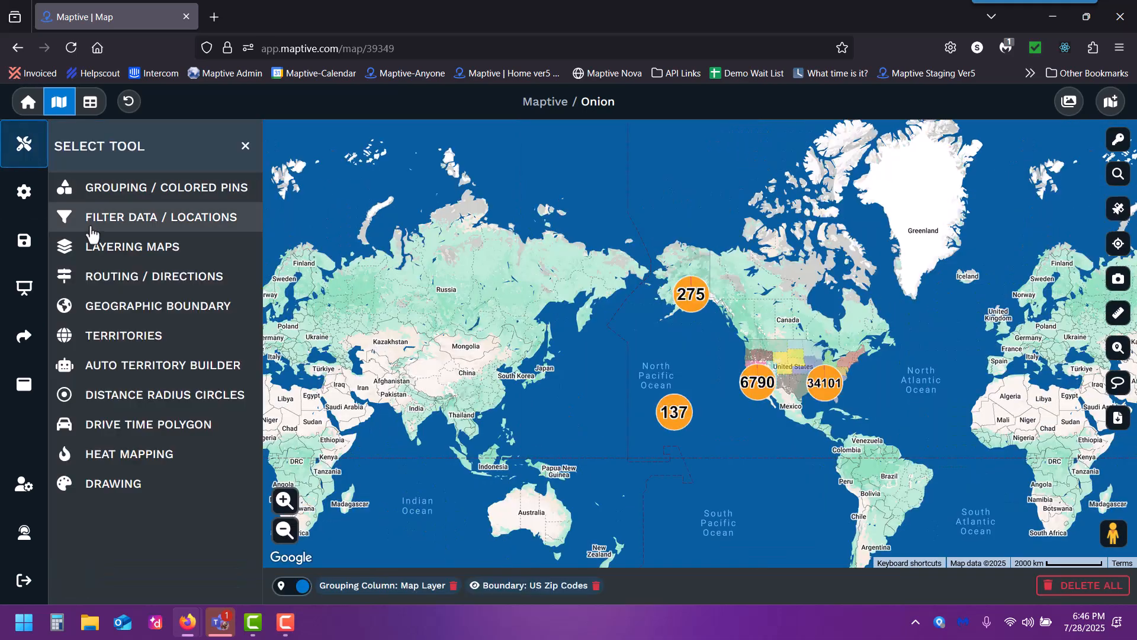
pyautogui.click(123, 196)
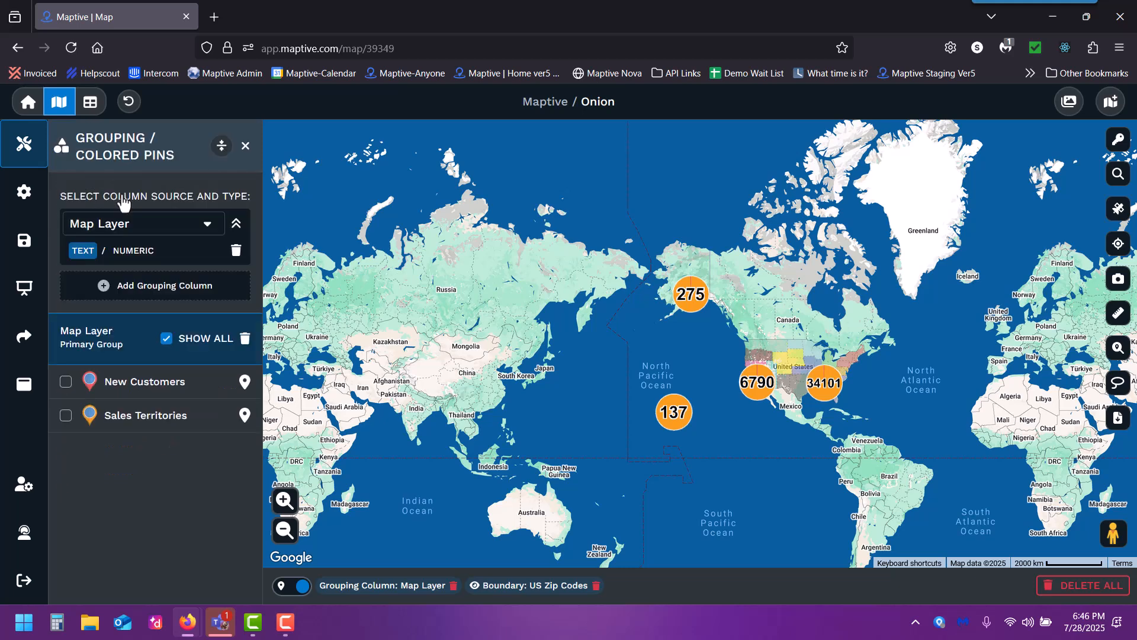
pyautogui.click(66, 382)
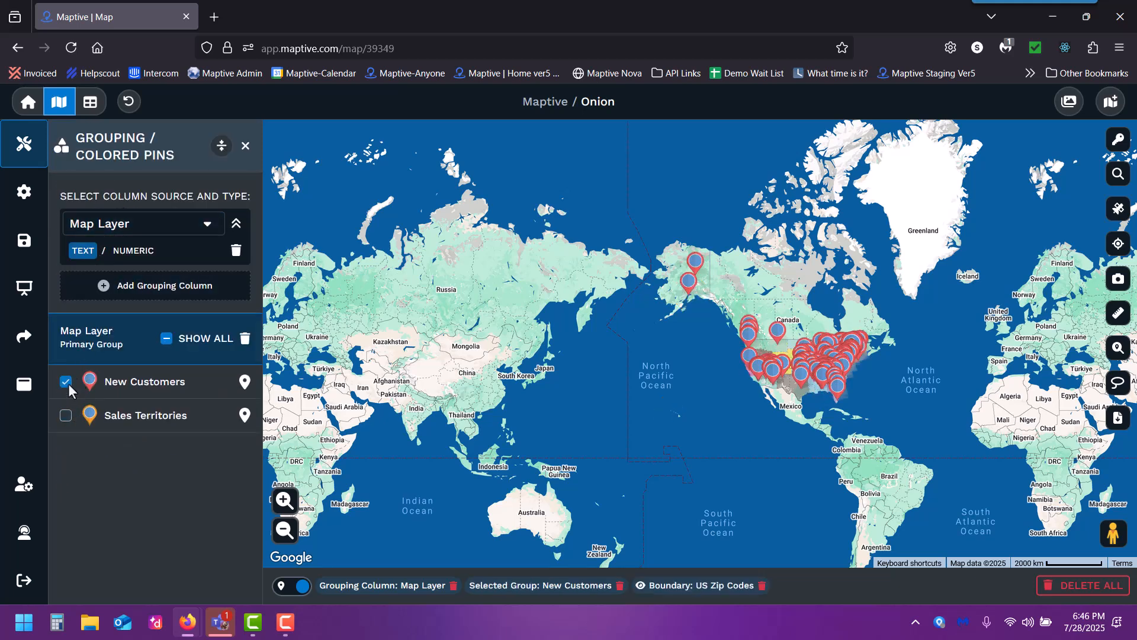
pyautogui.click(29, 107)
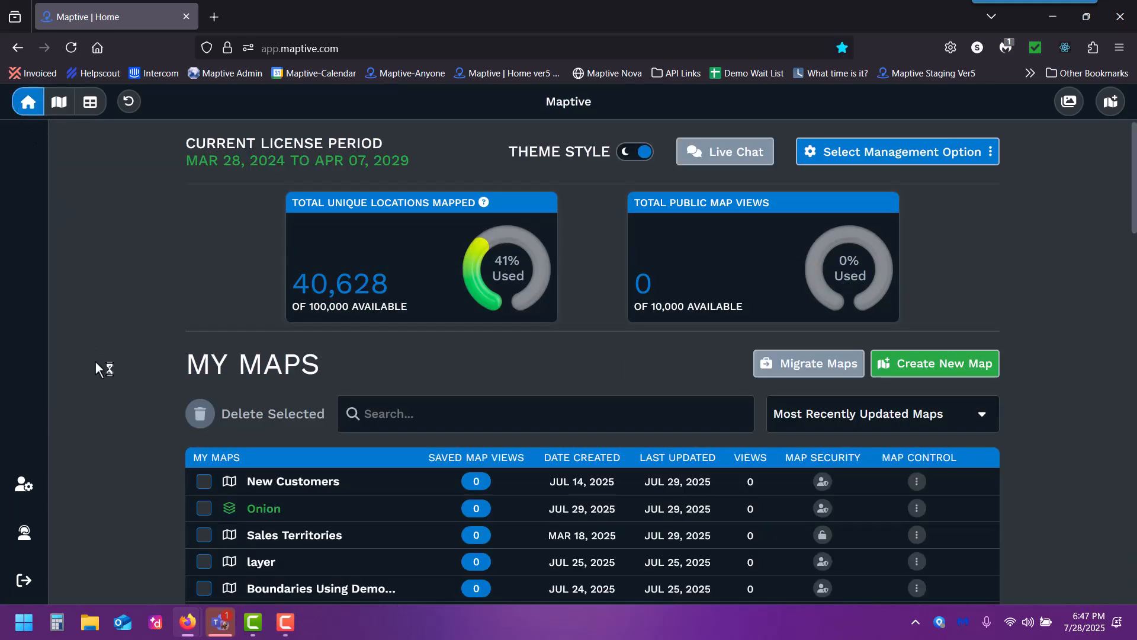